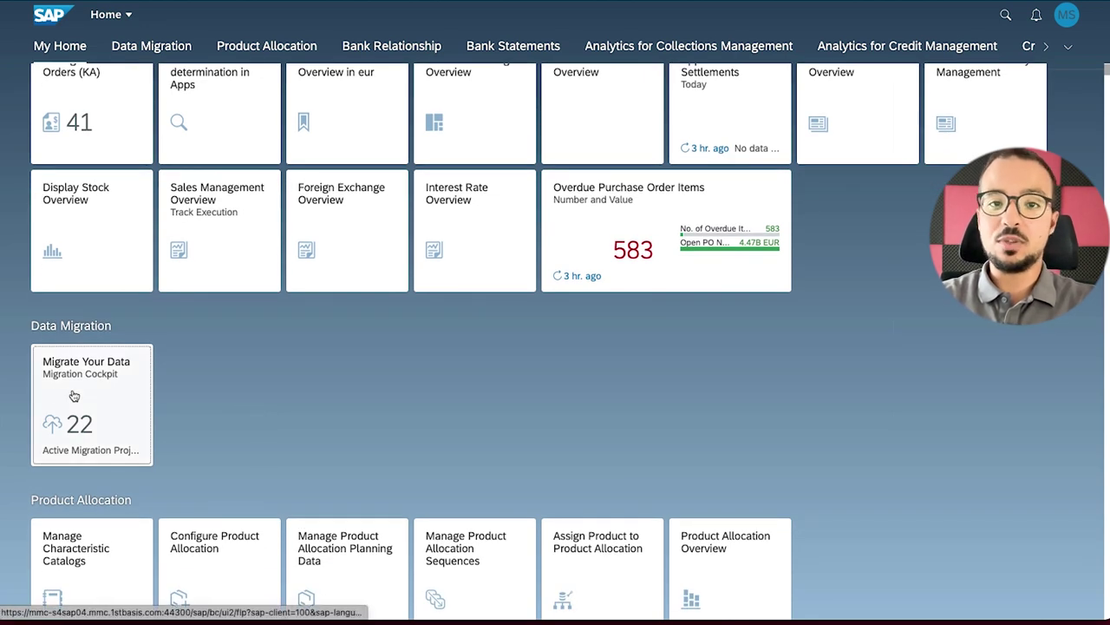
Open the Migration Demo of AG00 project in the Migration Cockpit and review its list of migration objects.
left_click(120, 386)
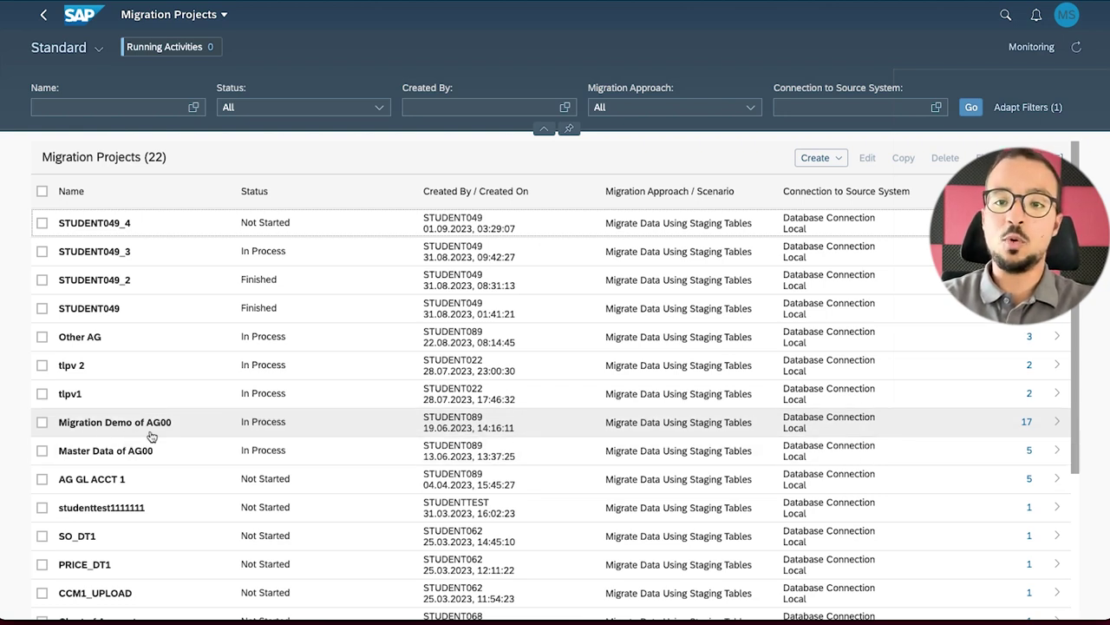
left_click(91, 427)
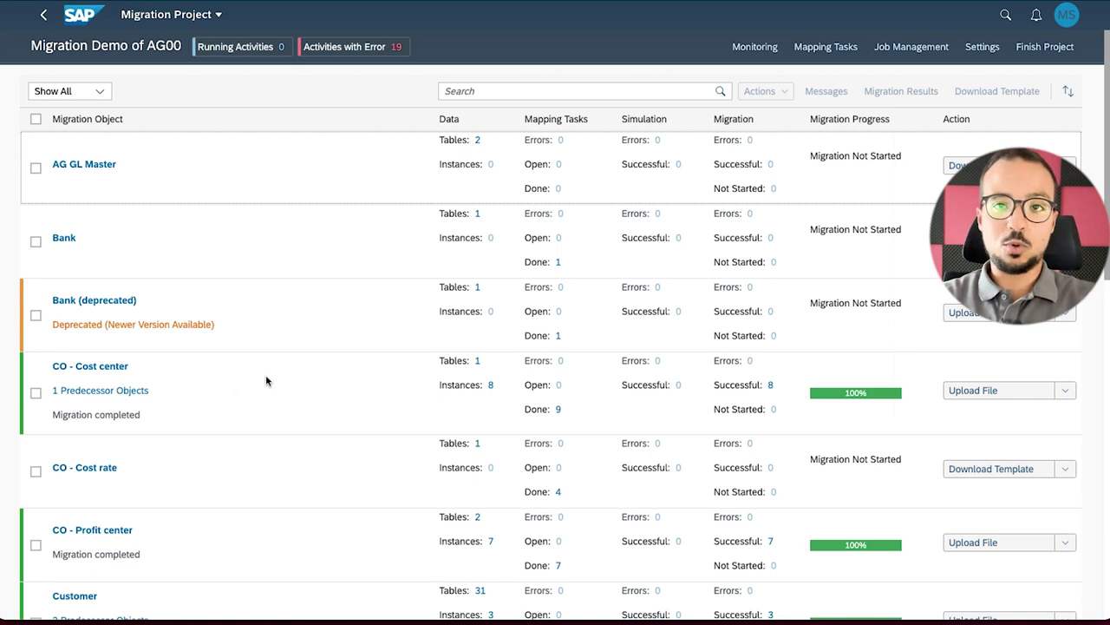
scroll(278, 383, "down", 5)
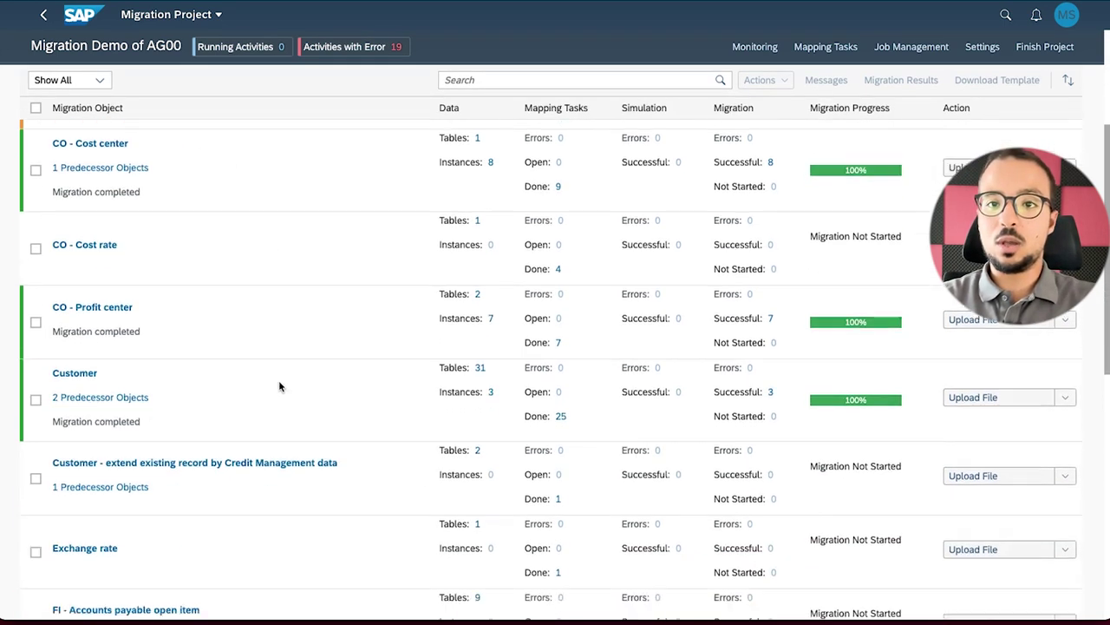
scroll(280, 387, "down", 3)
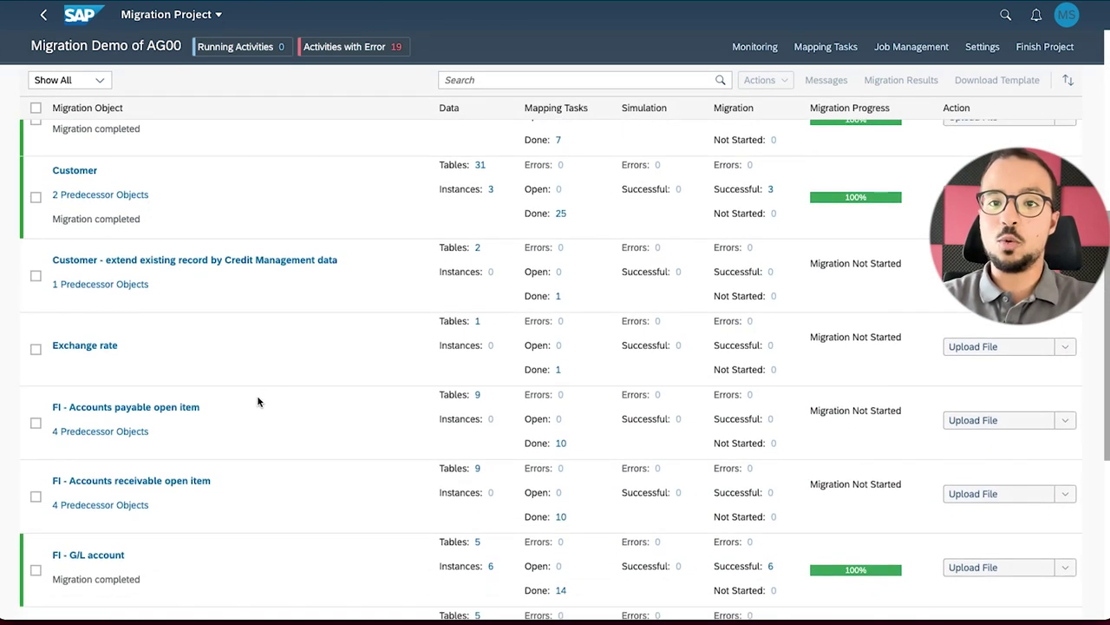
scroll(264, 404, "up", 5)
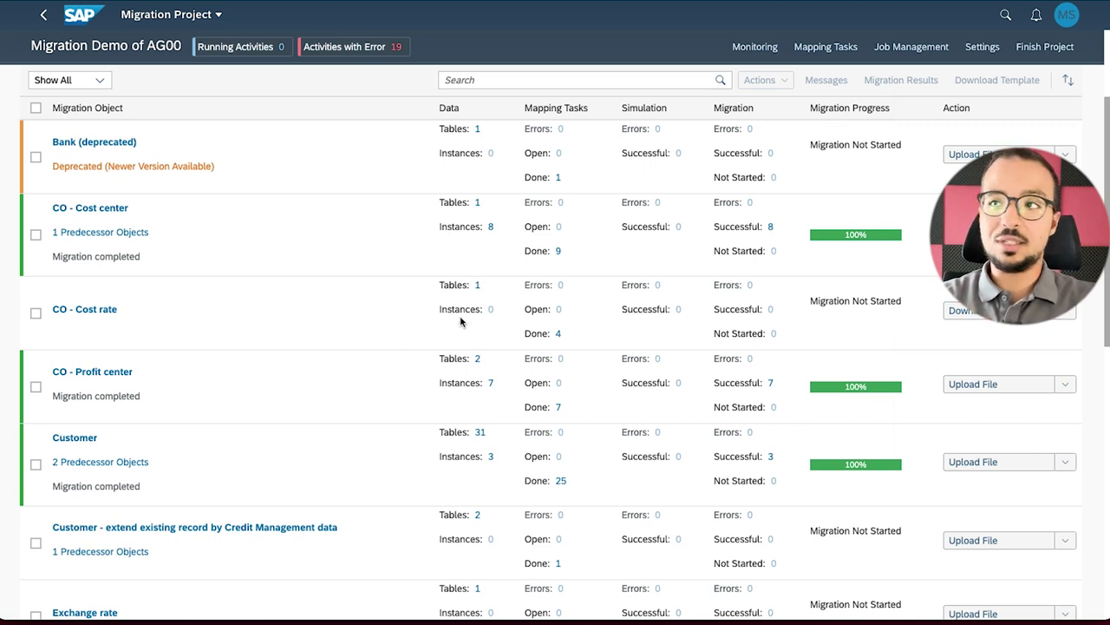
Add the Fixed asset (incl. balances and transactions) migration object in the project settings and save without adding its predecessor objects.
left_click(978, 52)
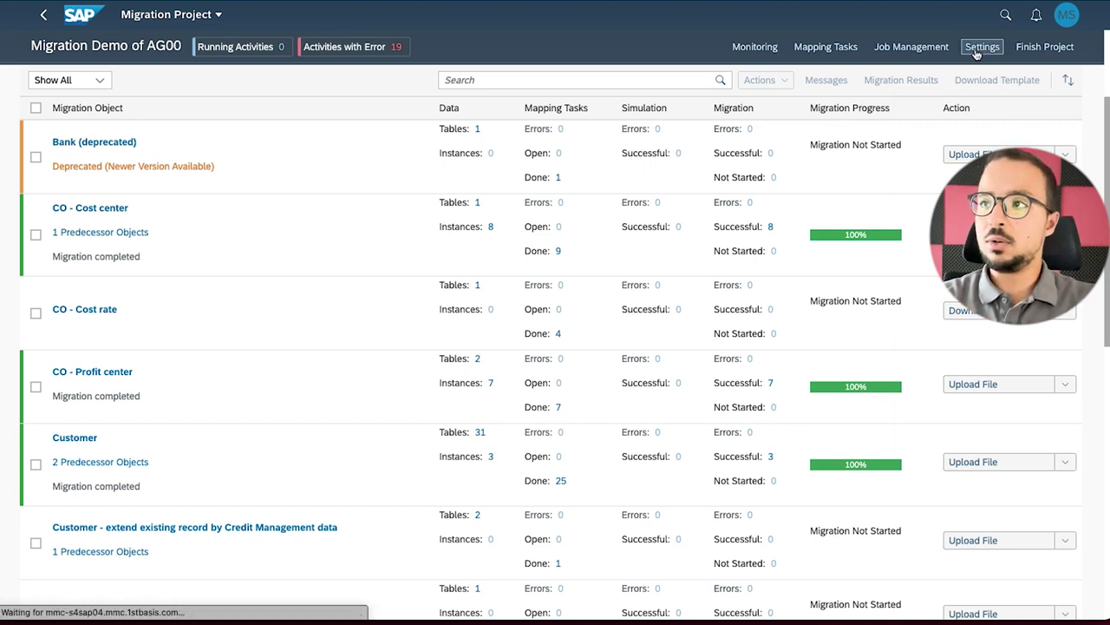
left_click(1039, 50)
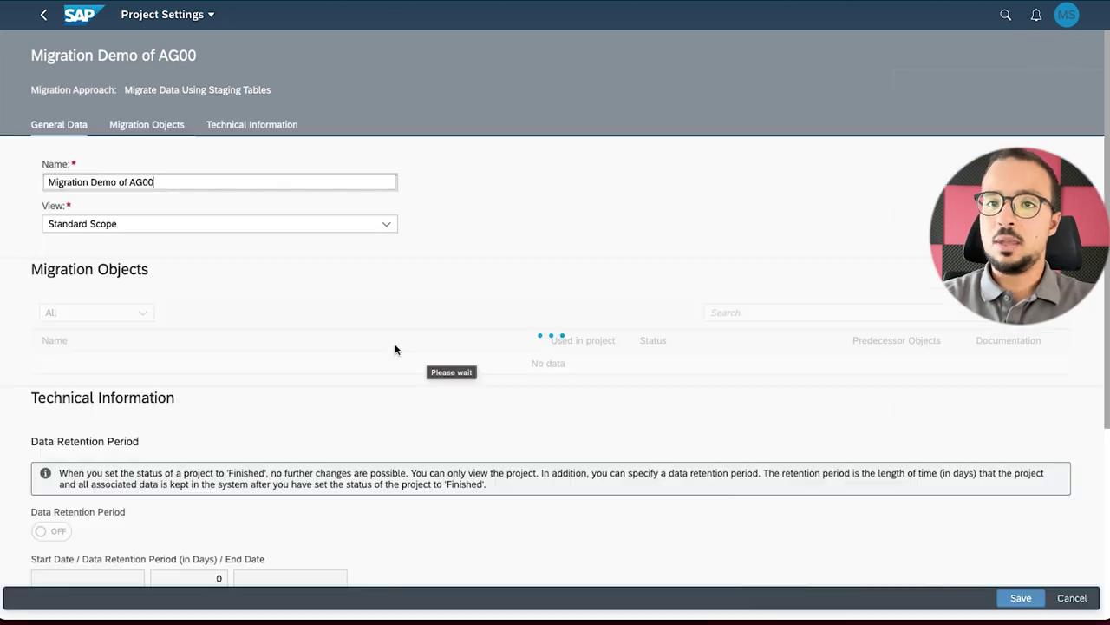
scroll(477, 355, "down", 2)
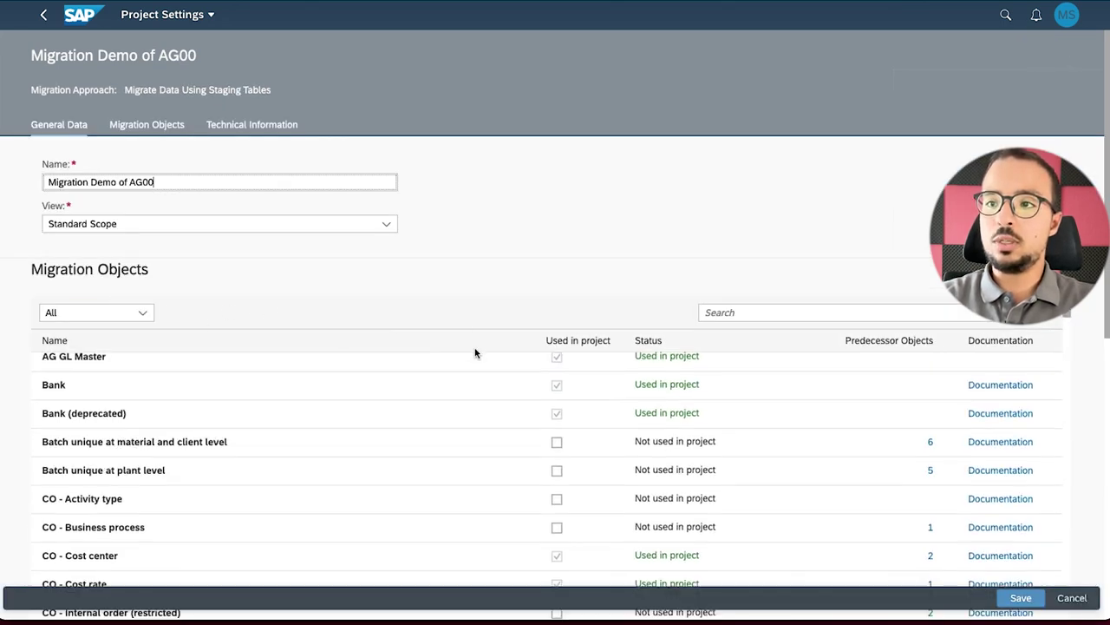
scroll(471, 352, "up", 1)
scroll(139, 427, "down", 1)
scroll(144, 426, "up", 2)
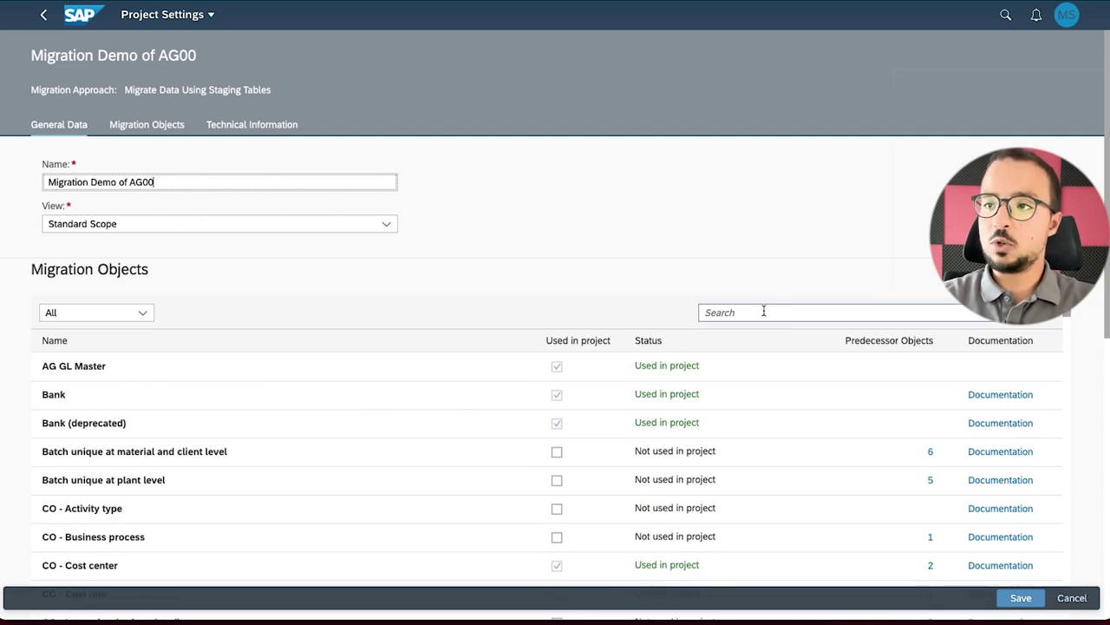
scroll(327, 511, "down", 2)
scroll(328, 511, "down", 5)
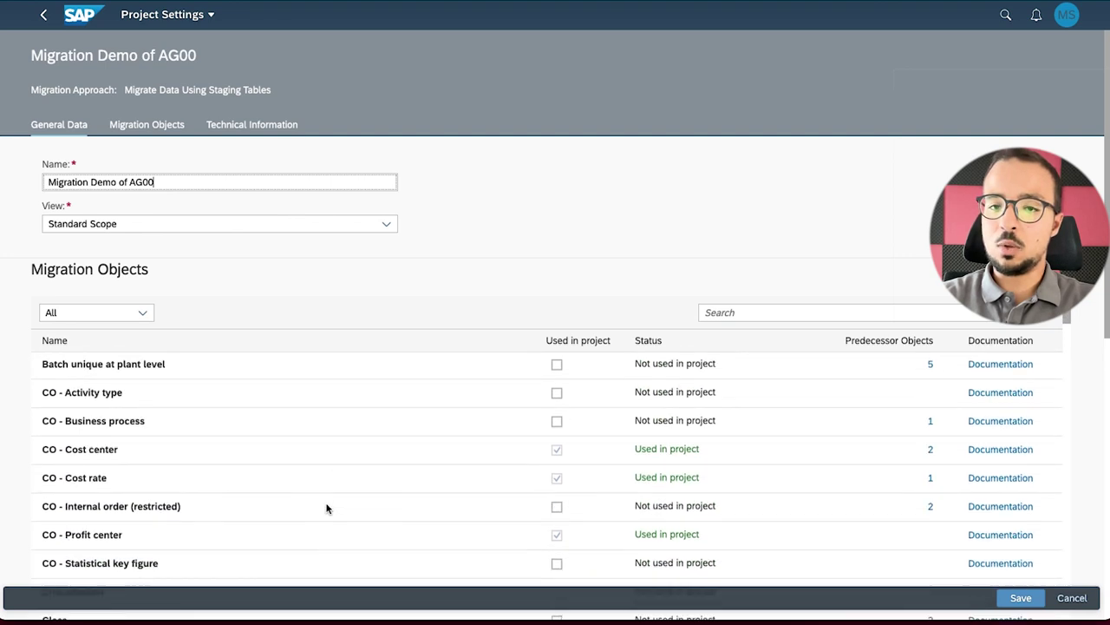
scroll(328, 508, "down", 8)
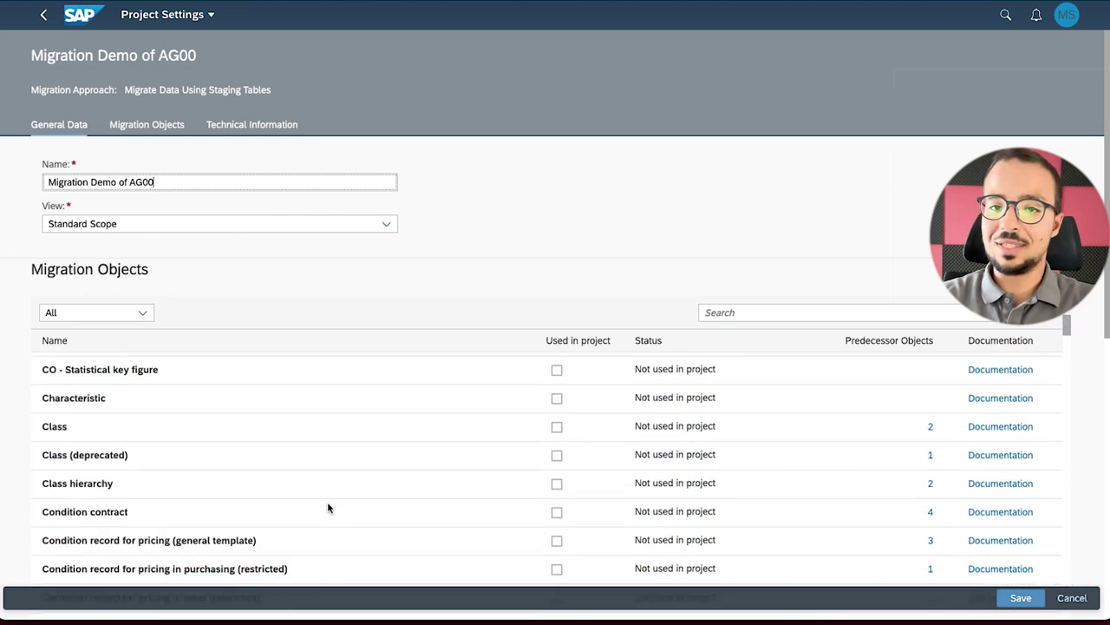
scroll(328, 504, "down", 12)
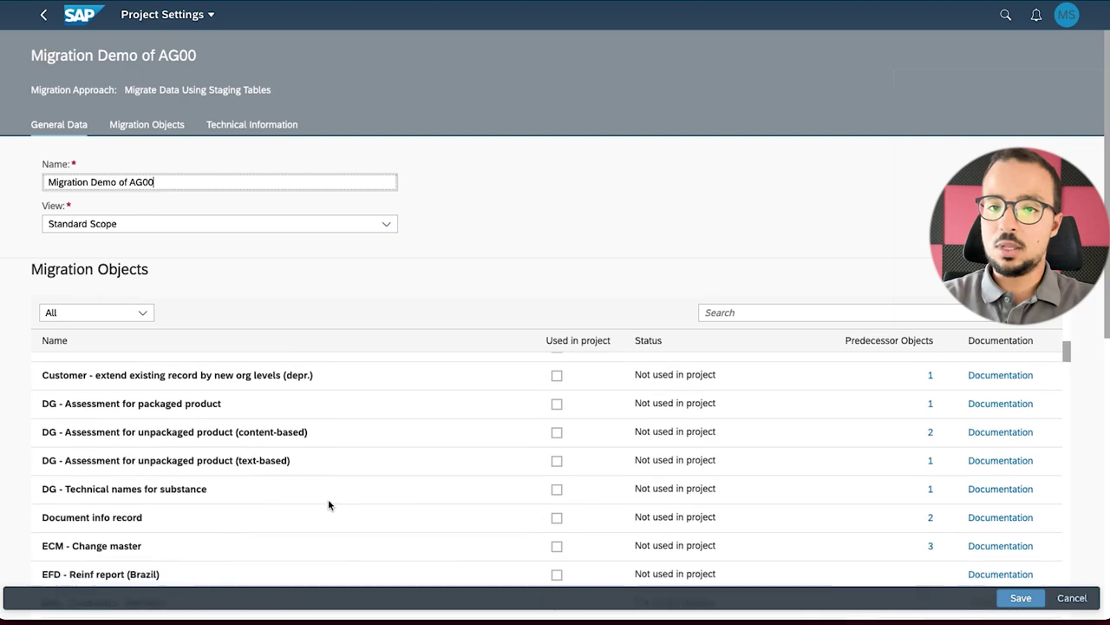
scroll(329, 501, "up", 1)
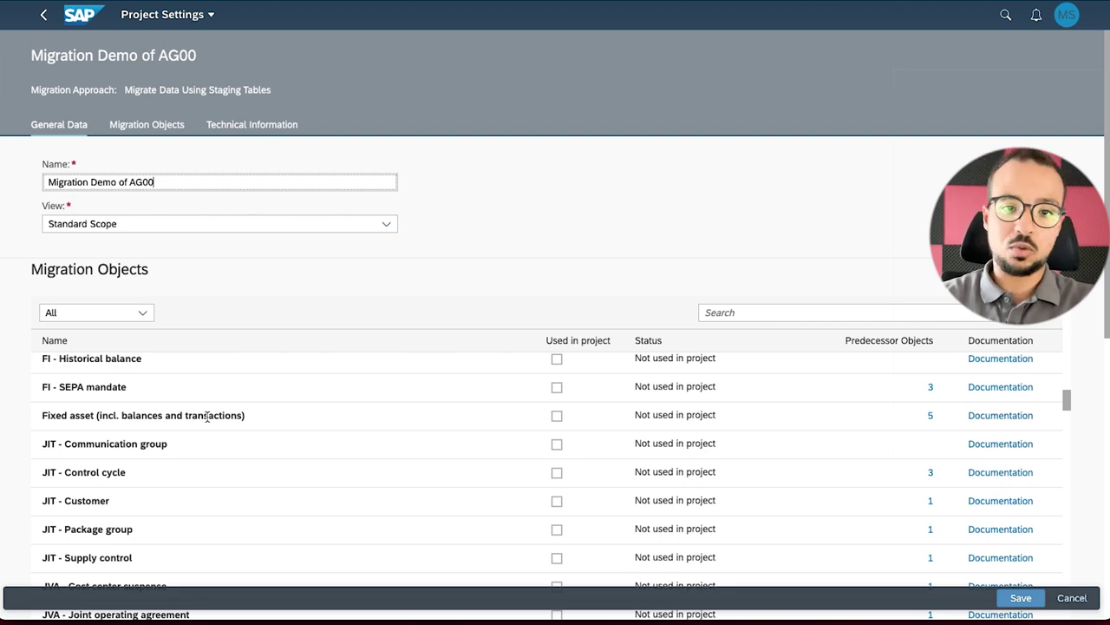
left_click(557, 417)
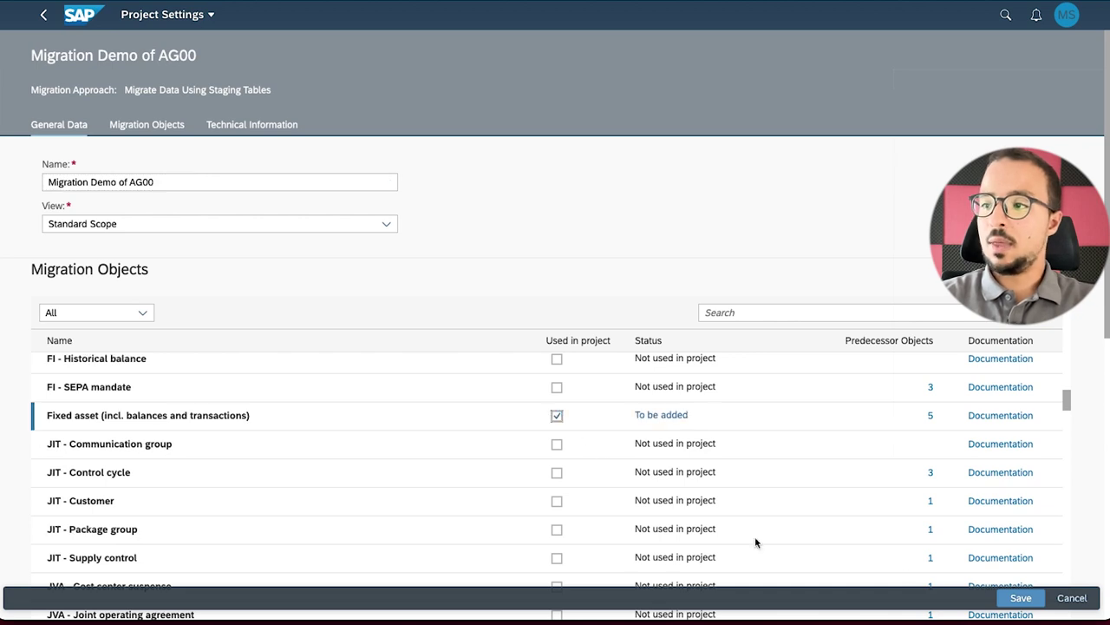
left_click(1021, 598)
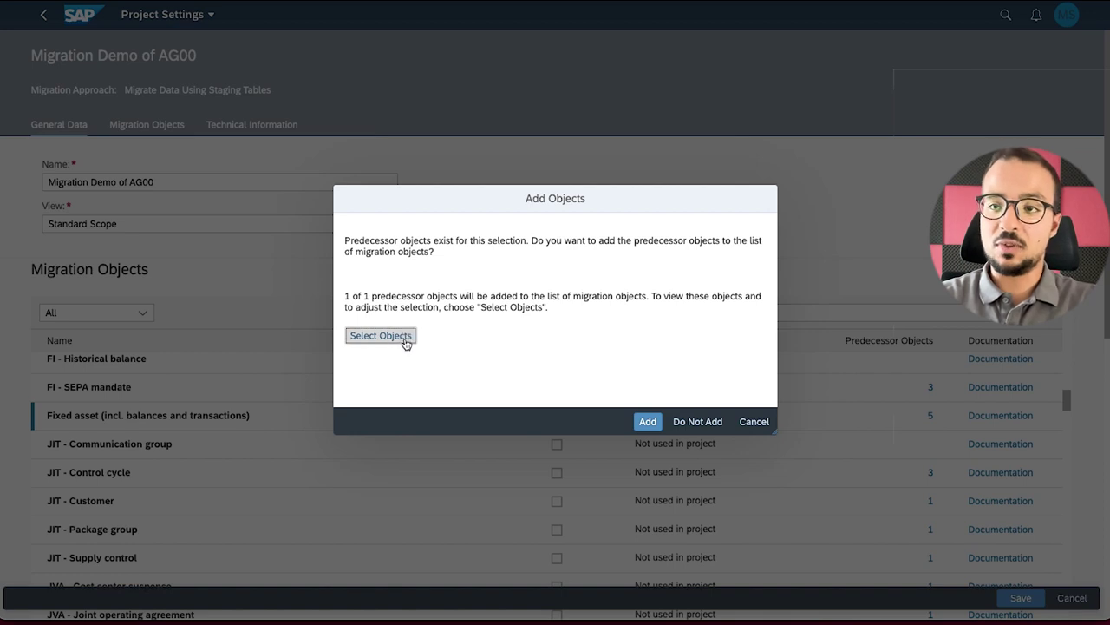
left_click(715, 428)
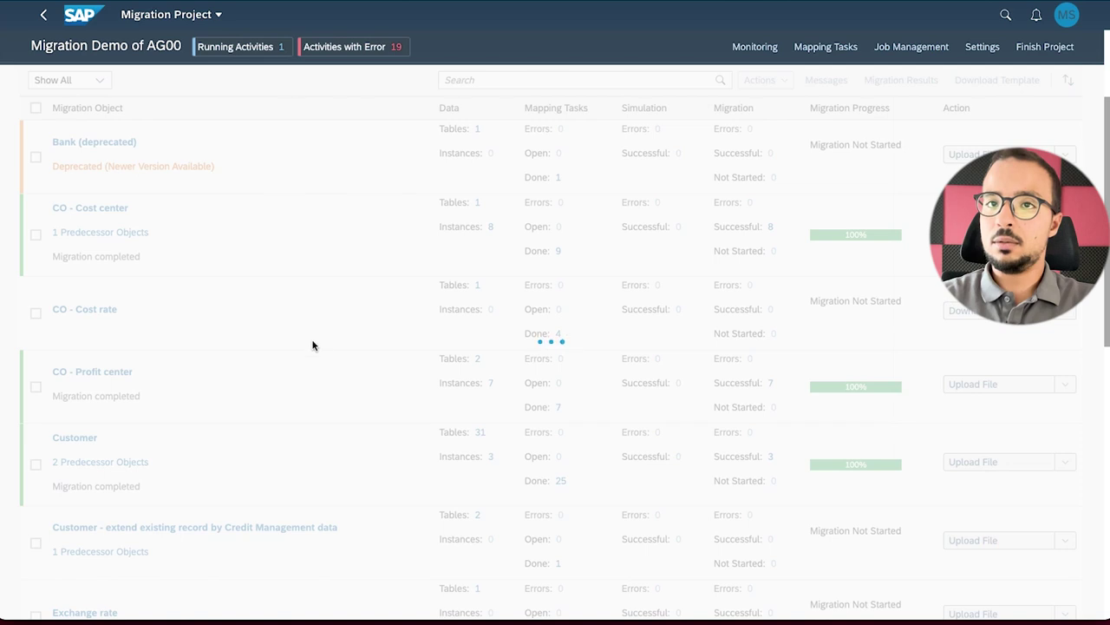
Open the newly added Fixed asset migration object and read its documentation on the SAP Help Portal.
scroll(327, 340, "down", 1)
scroll(327, 340, "down", 8)
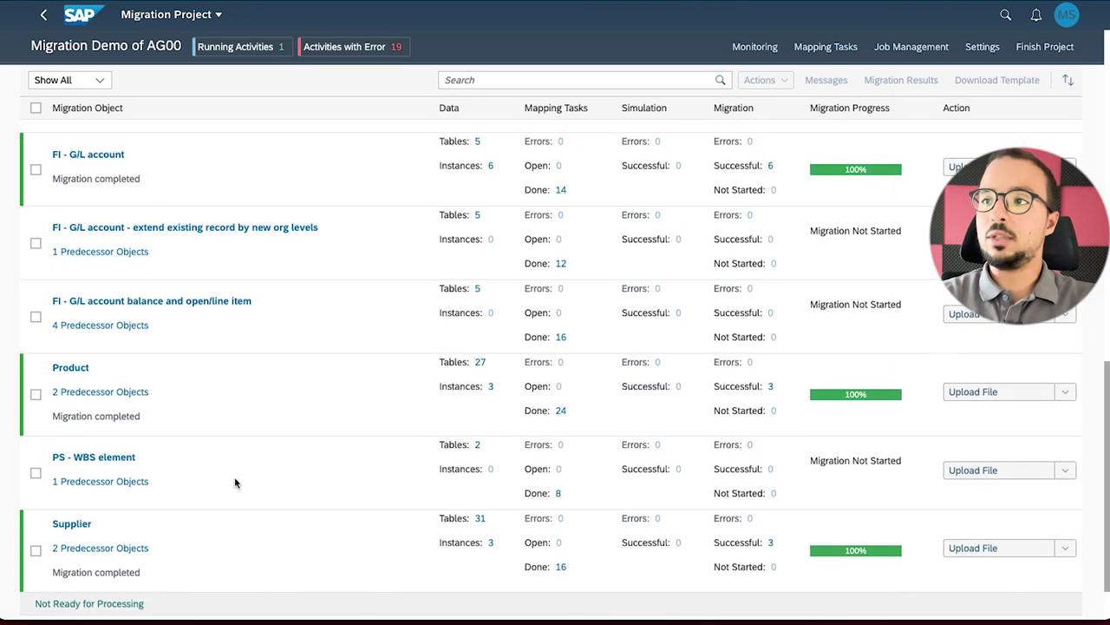
left_click(172, 578)
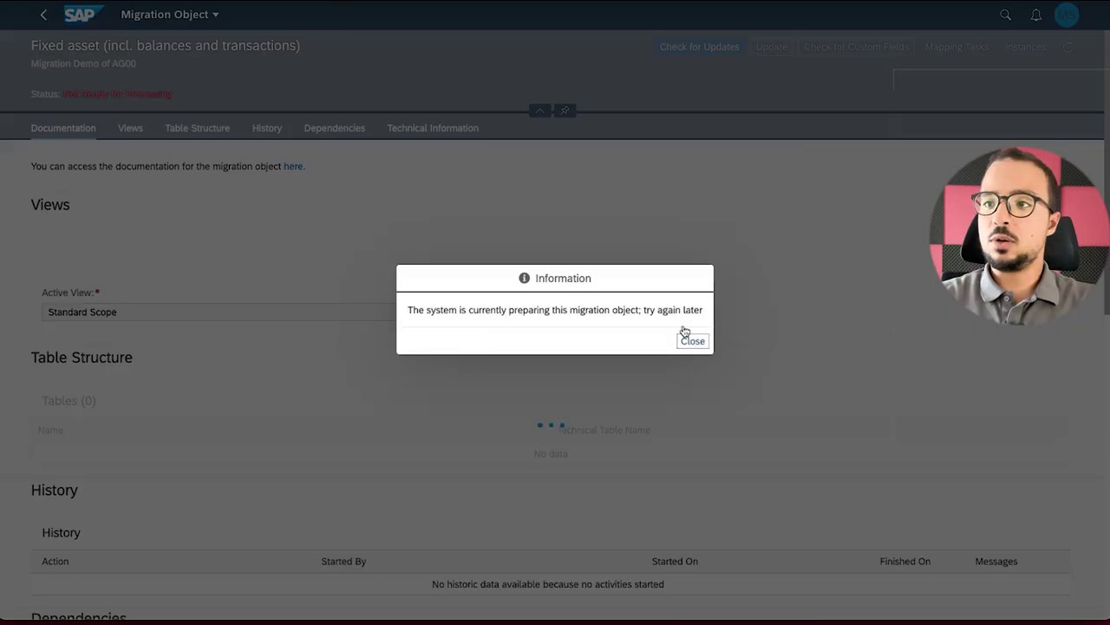
left_click(691, 340)
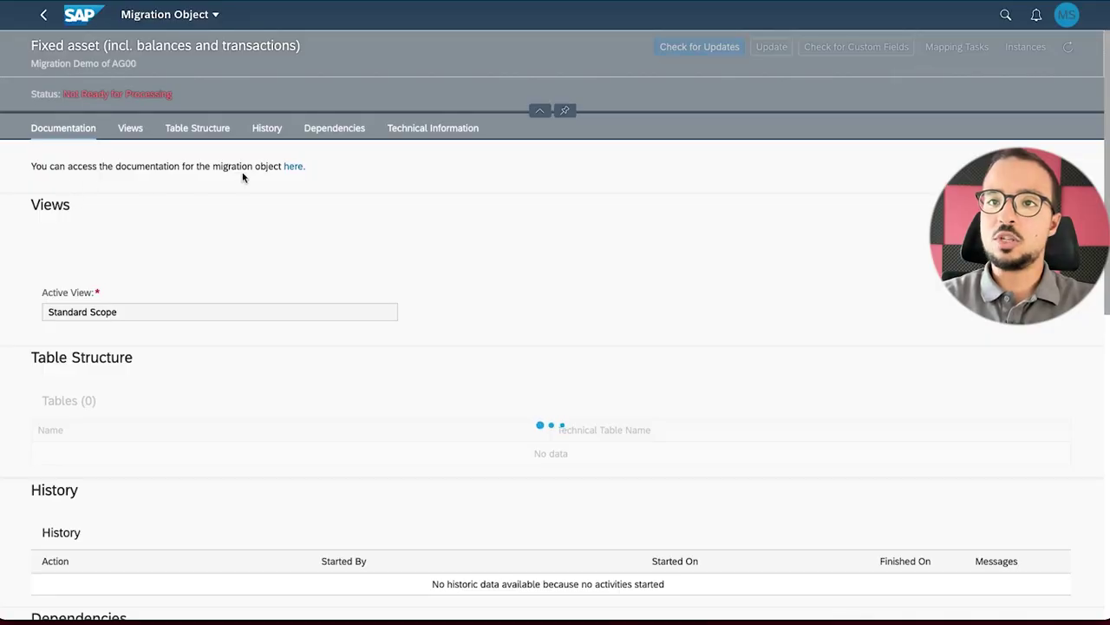
left_click(294, 166)
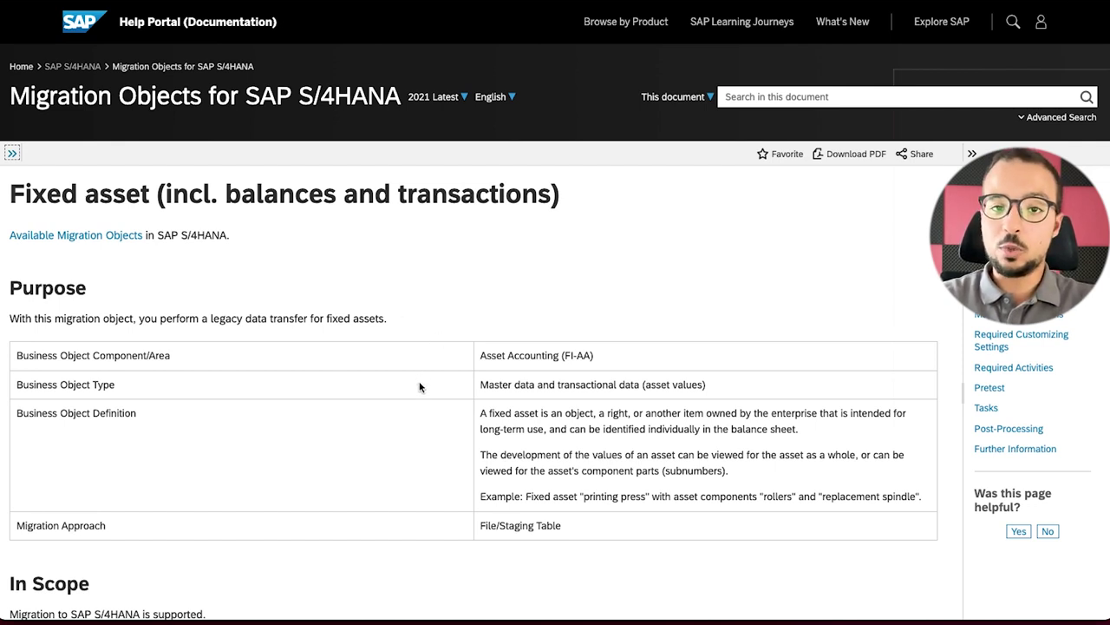
scroll(419, 381, "down", 3)
scroll(419, 383, "down", 6)
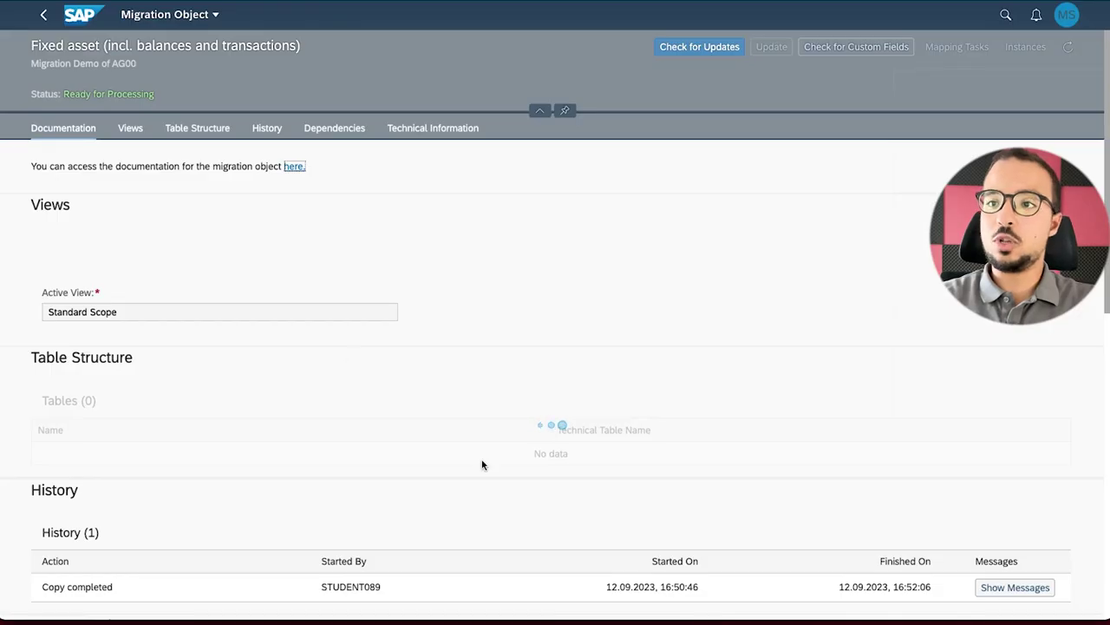
Return to the project's migration object list and view the predecessor objects of Fixed asset (incl. balances and transactions).
left_click(44, 14)
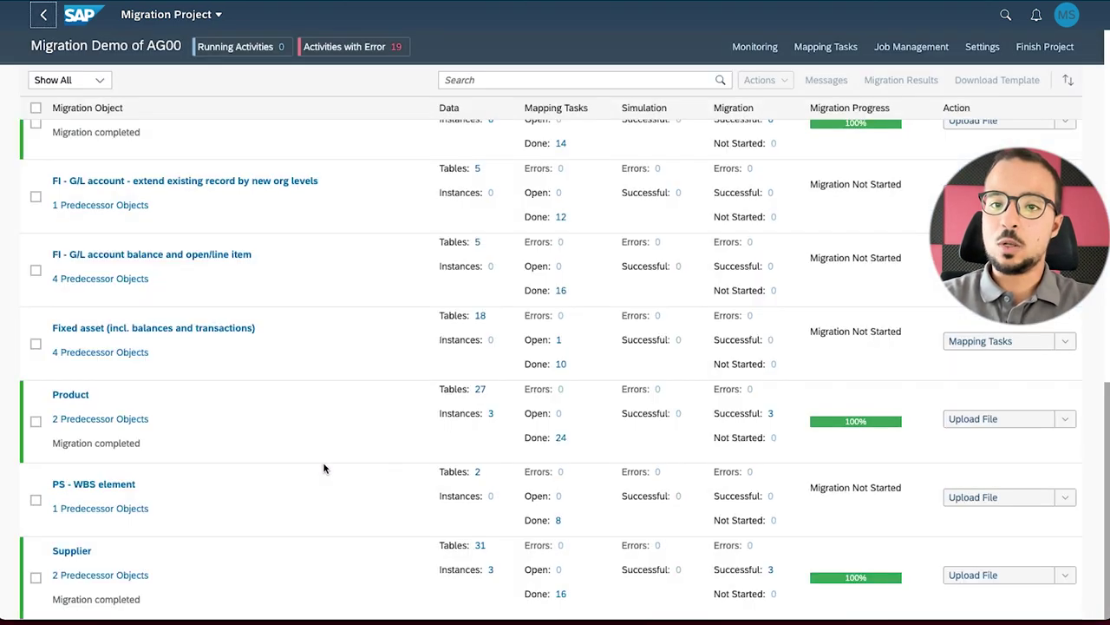
scroll(351, 450, "up", 5)
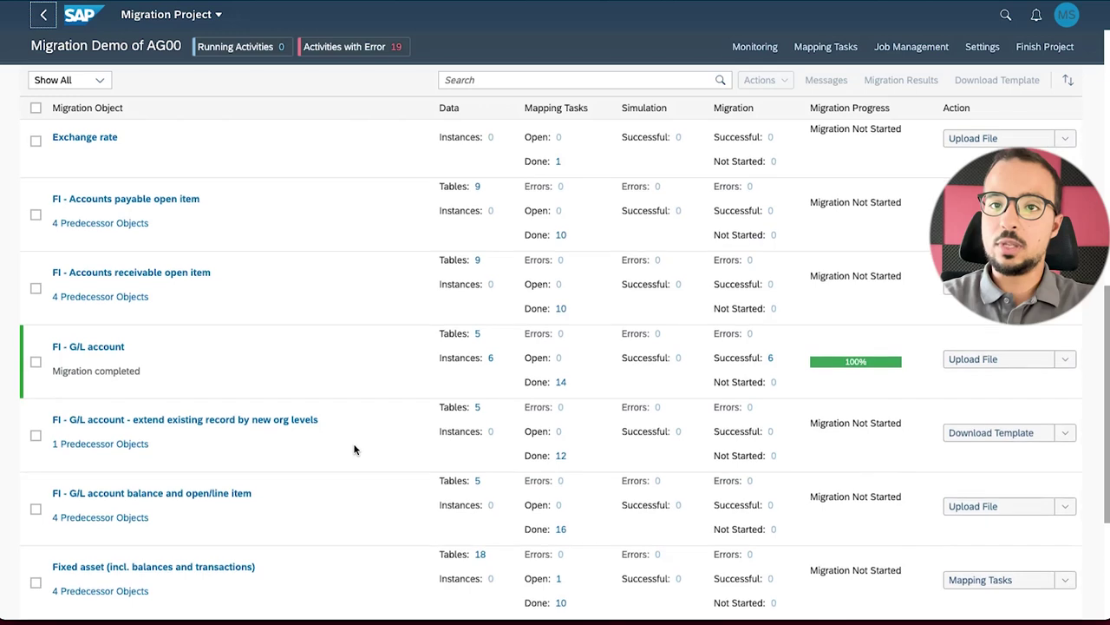
scroll(353, 449, "down", 5)
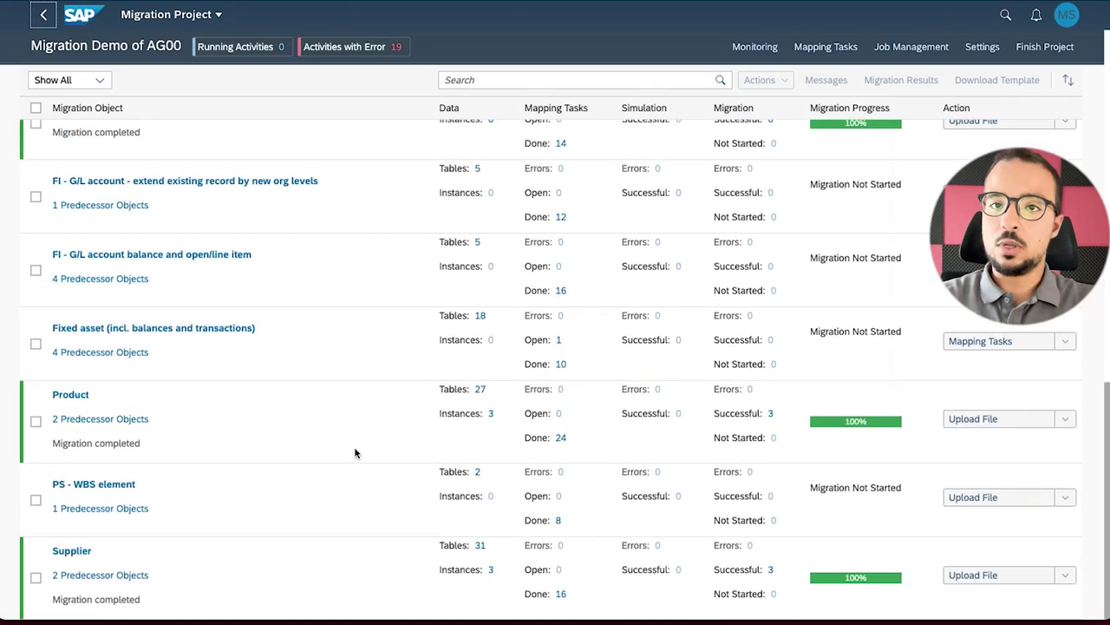
left_click(107, 355)
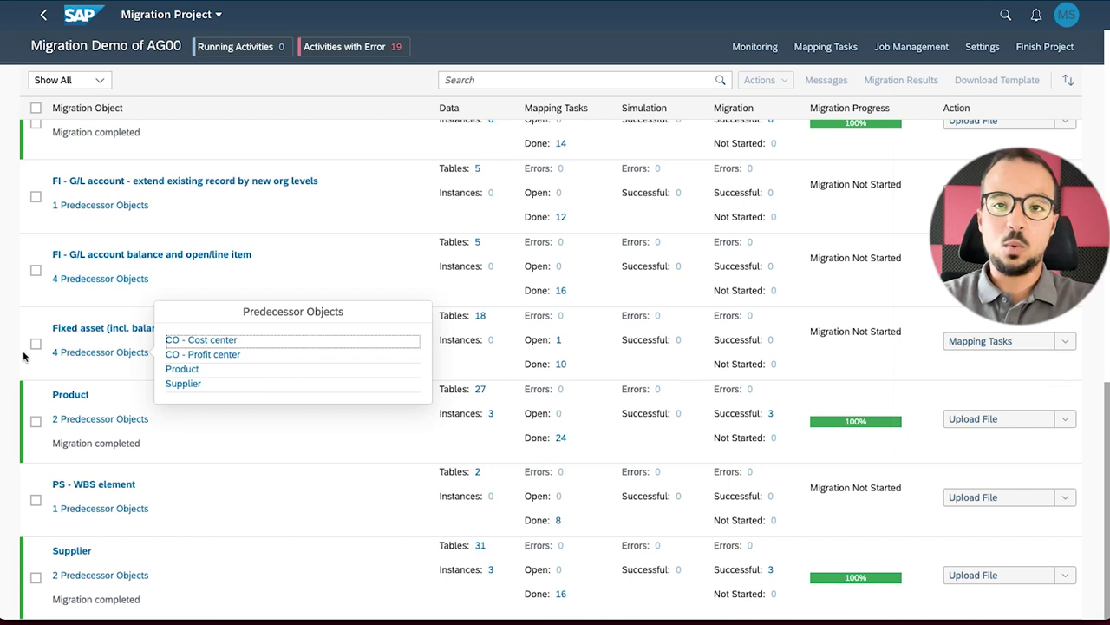
left_click(139, 373)
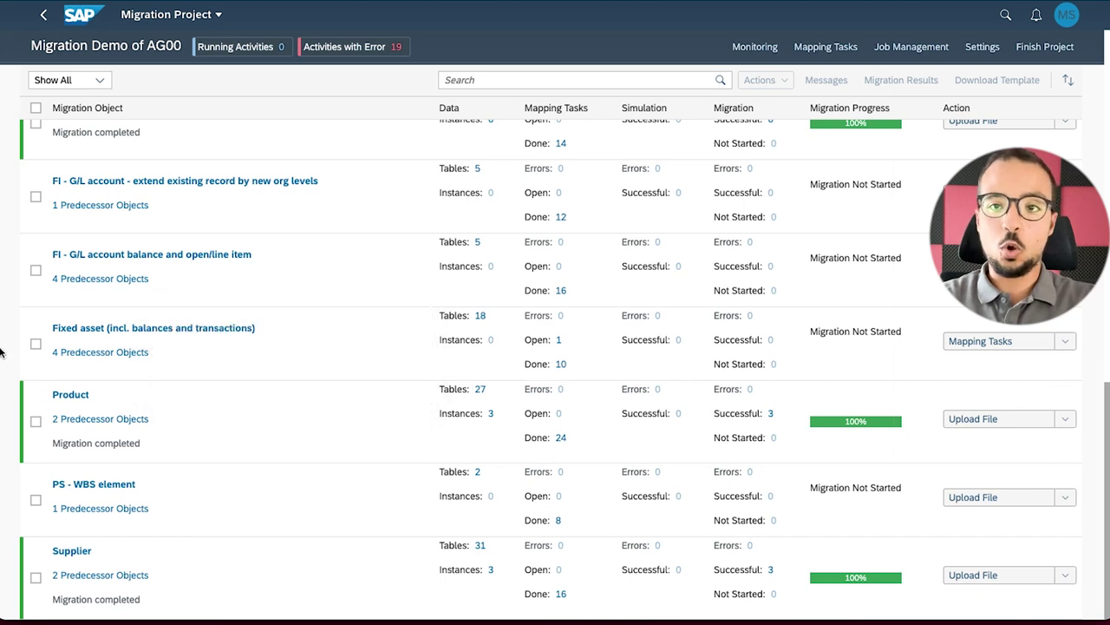
Download the Fixed asset migration template, switch to it in Excel and examine the Field List sheet for mandatory sheets and fields.
left_click(1065, 341)
left_click(992, 362)
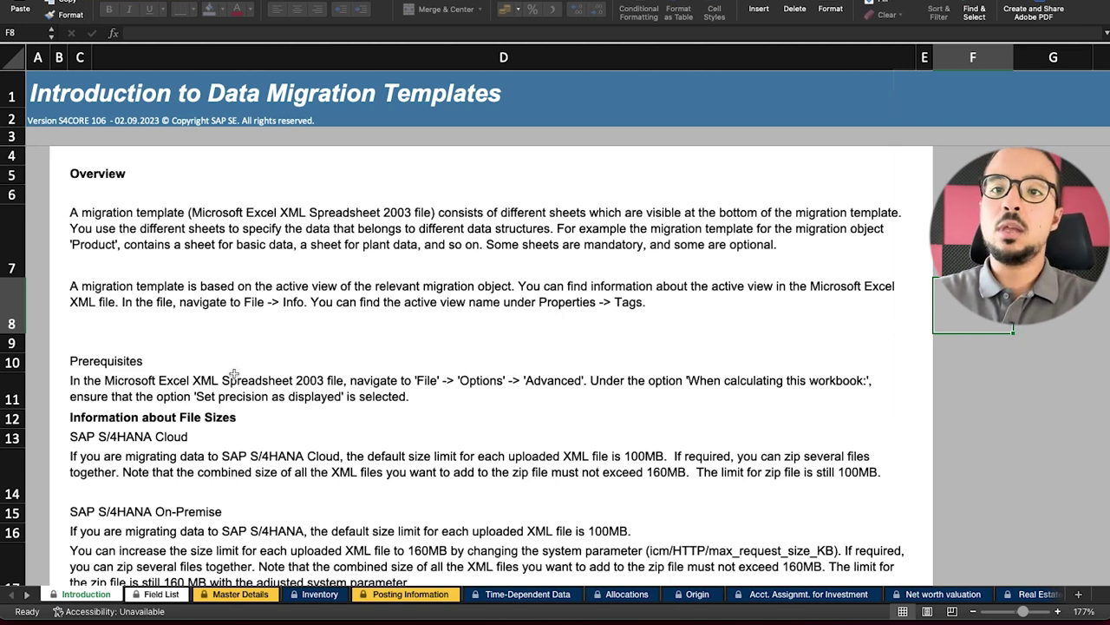
key("ctrl+Page_Down")
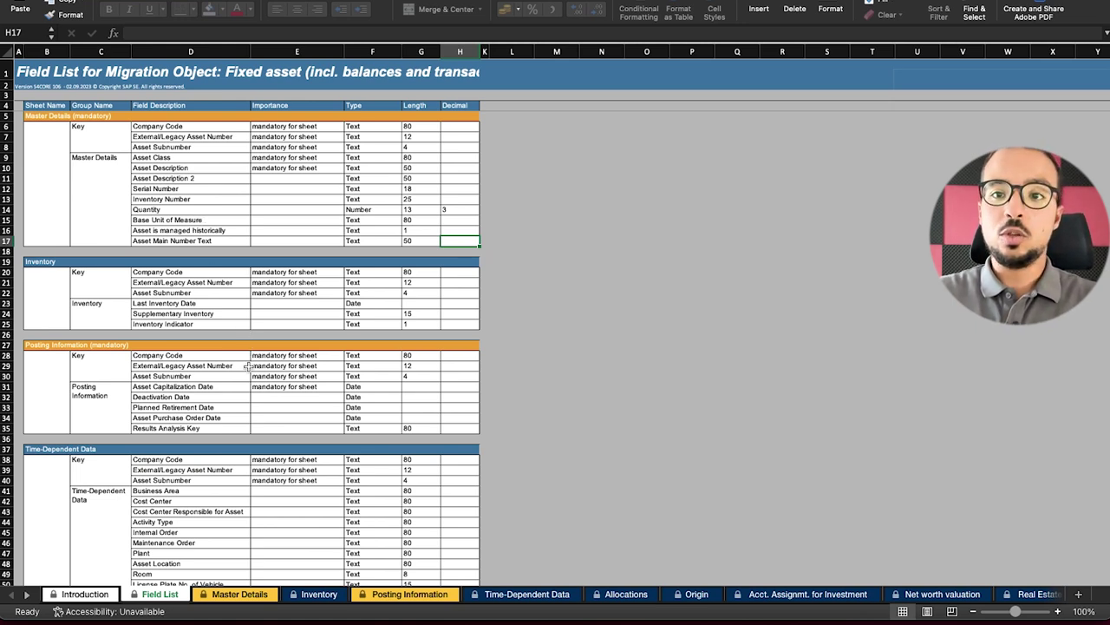
scroll(249, 365, "down", 3)
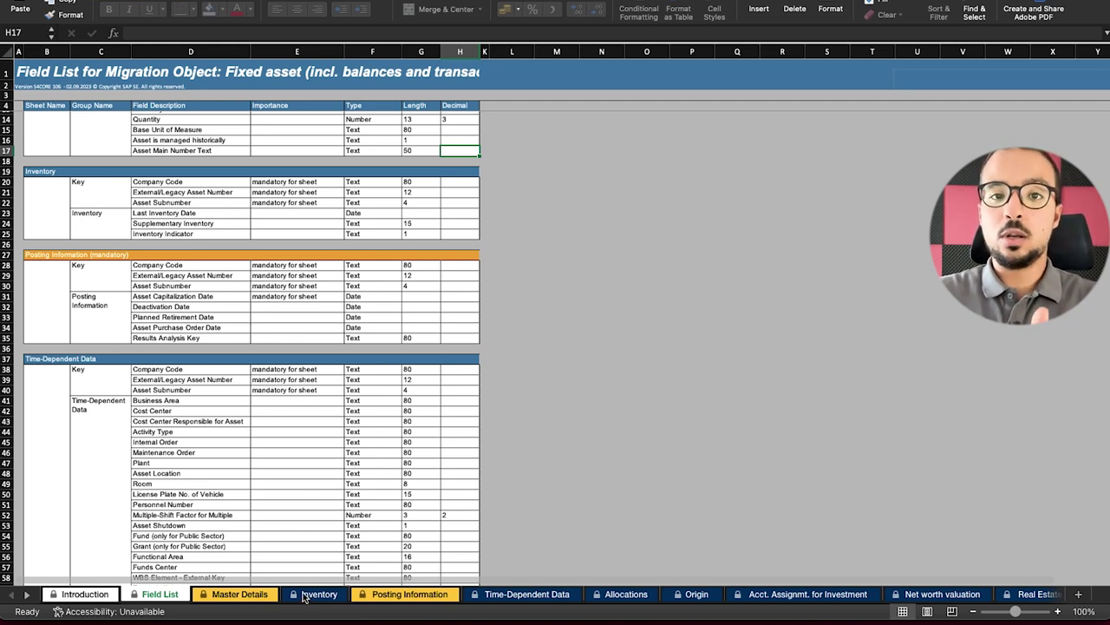
Examine the company code, legacy asset number, subnumber and asset class entries on the Master Details sheet.
left_click(243, 595)
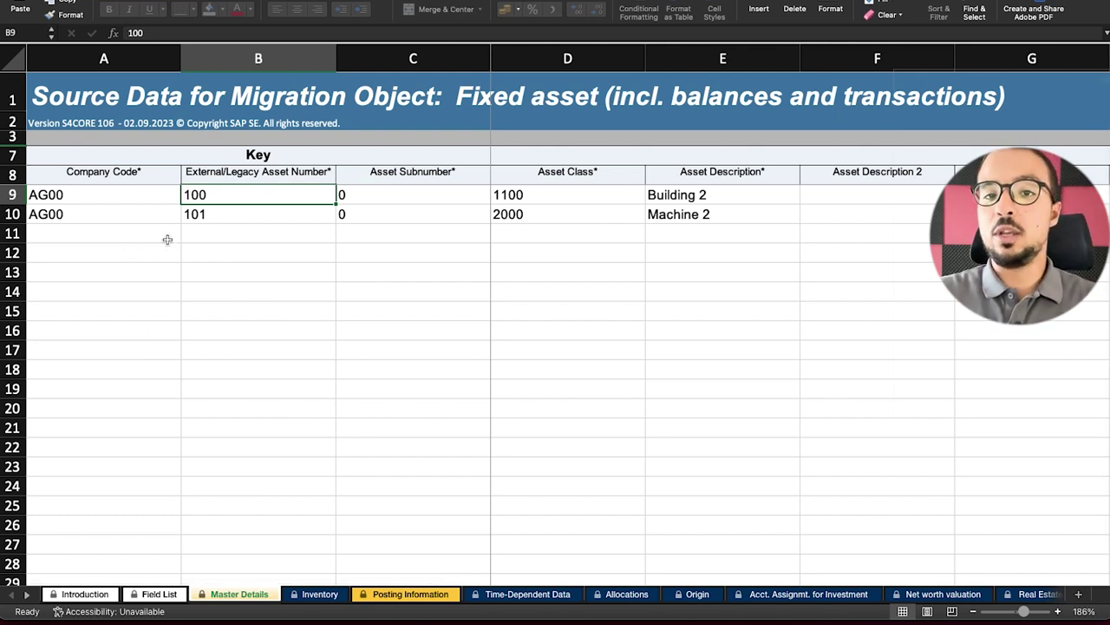
left_click(93, 191)
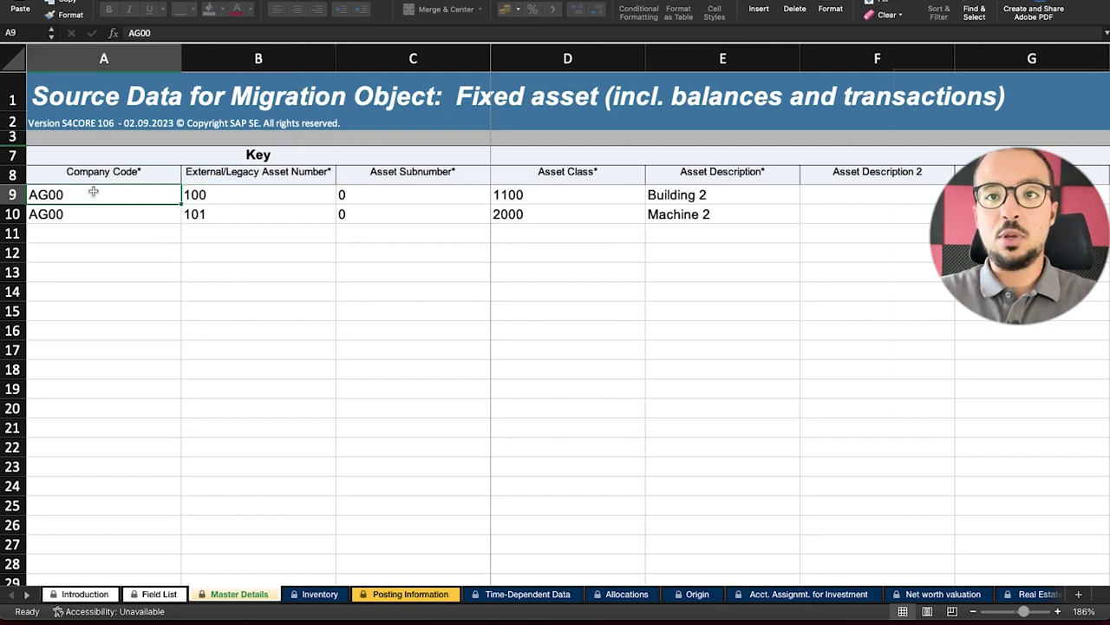
left_click(246, 219)
left_click(246, 193)
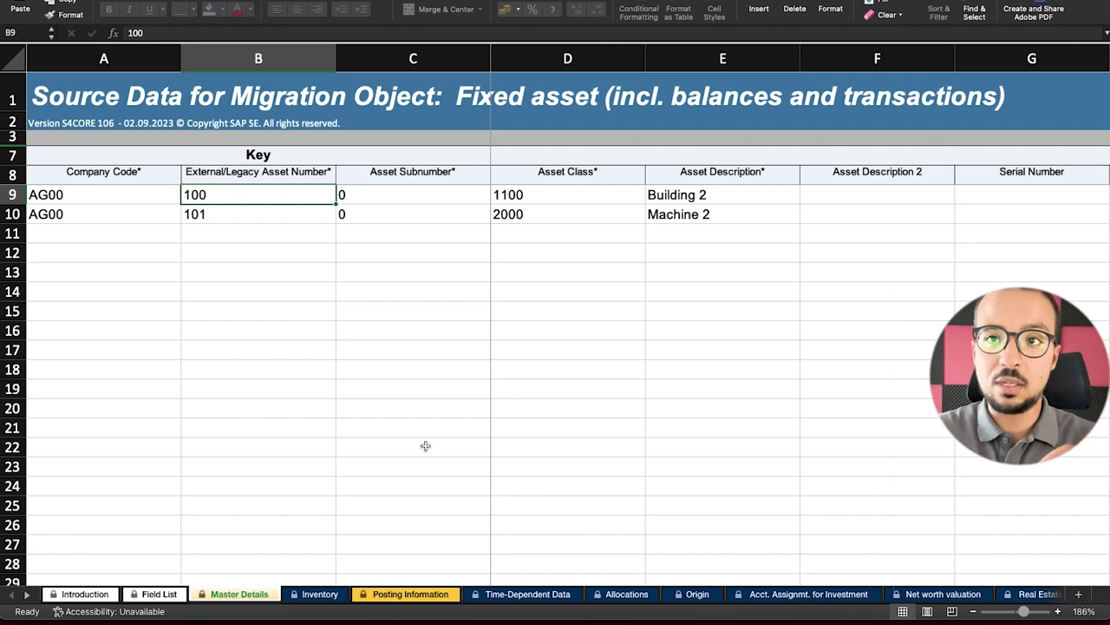
scroll(229, 214, "down", 1)
scroll(234, 215, "up", 1)
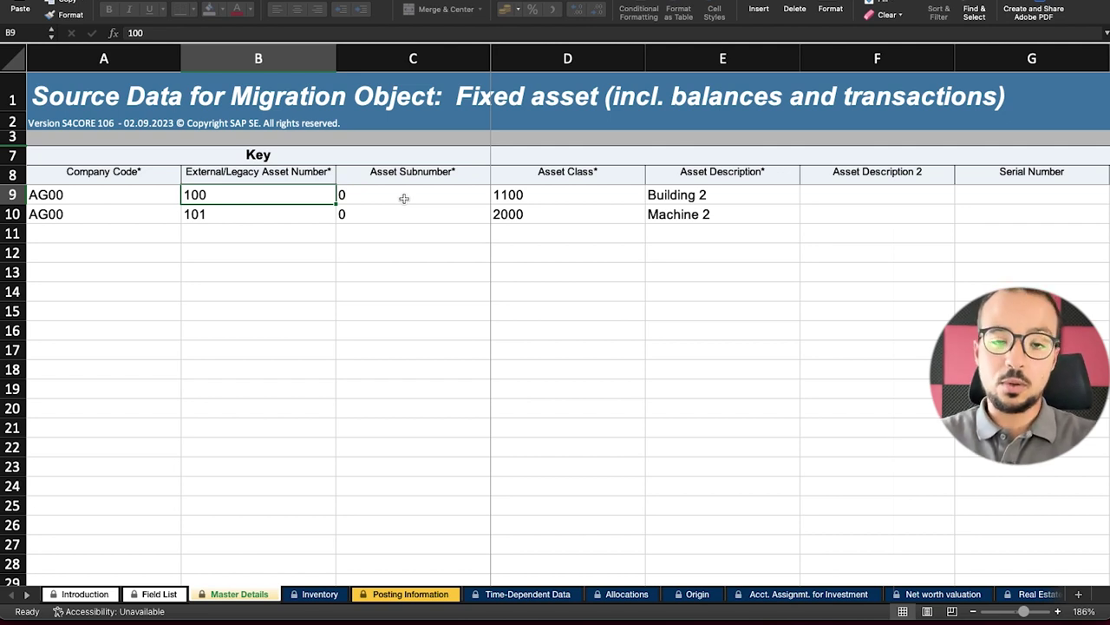
left_click(546, 196)
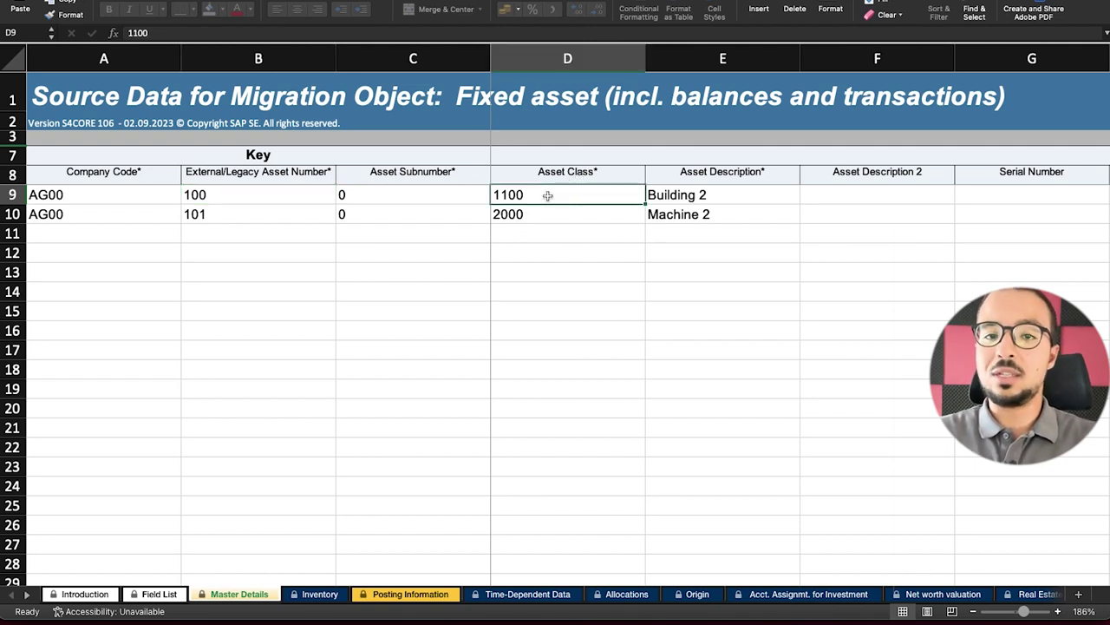
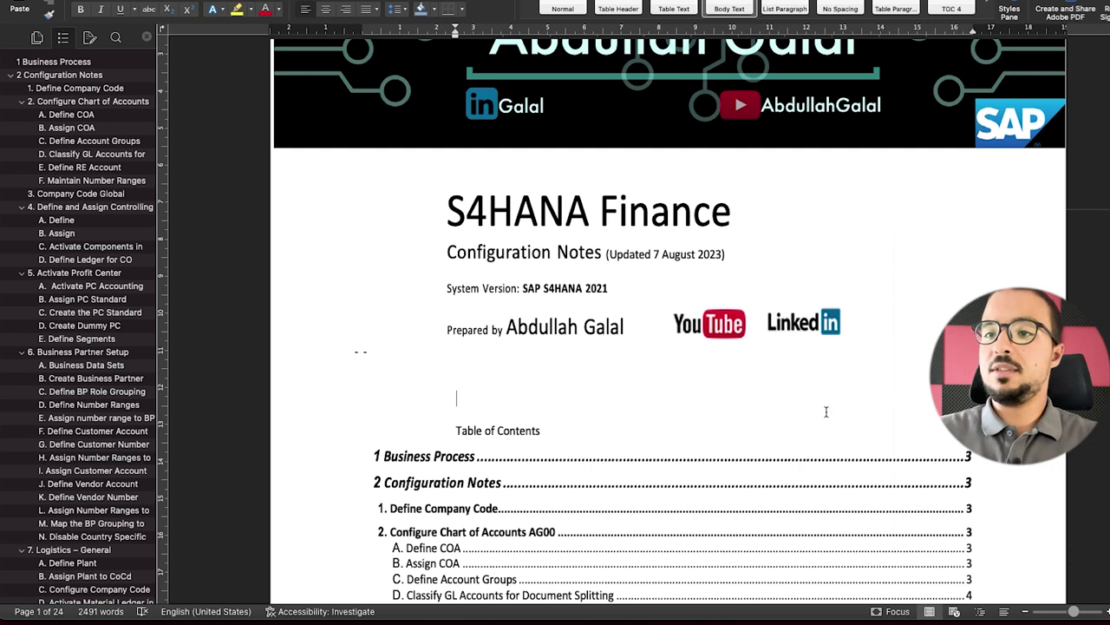
Look through the table of contents of the S4HANA Finance configuration notes in Word down to the Fixed Assets section.
scroll(781, 437, "down", 2)
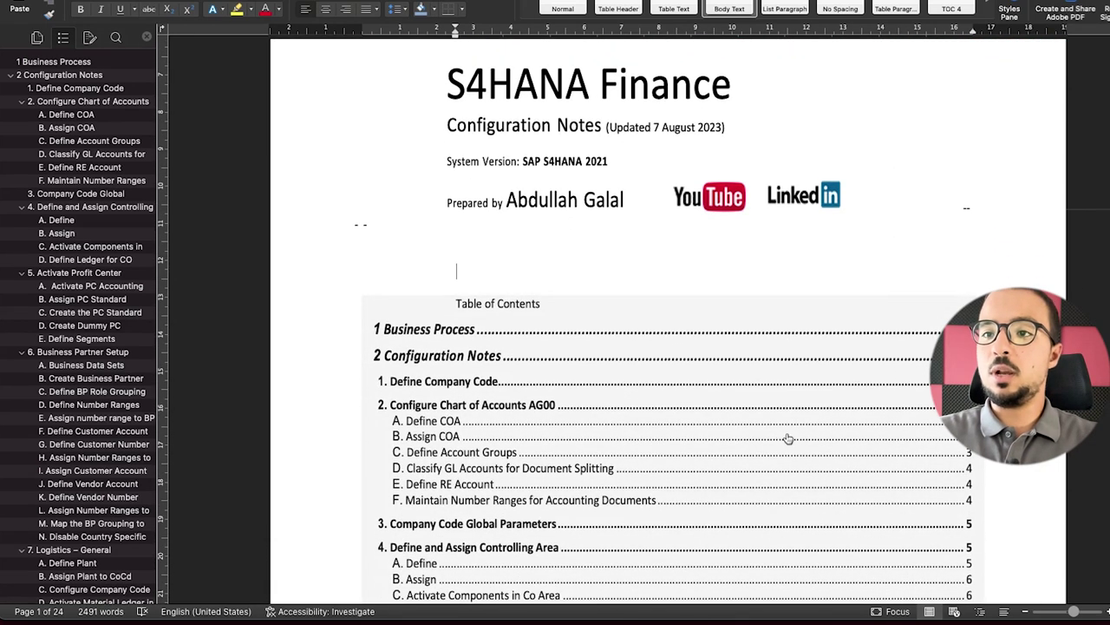
scroll(677, 460, "down", 3)
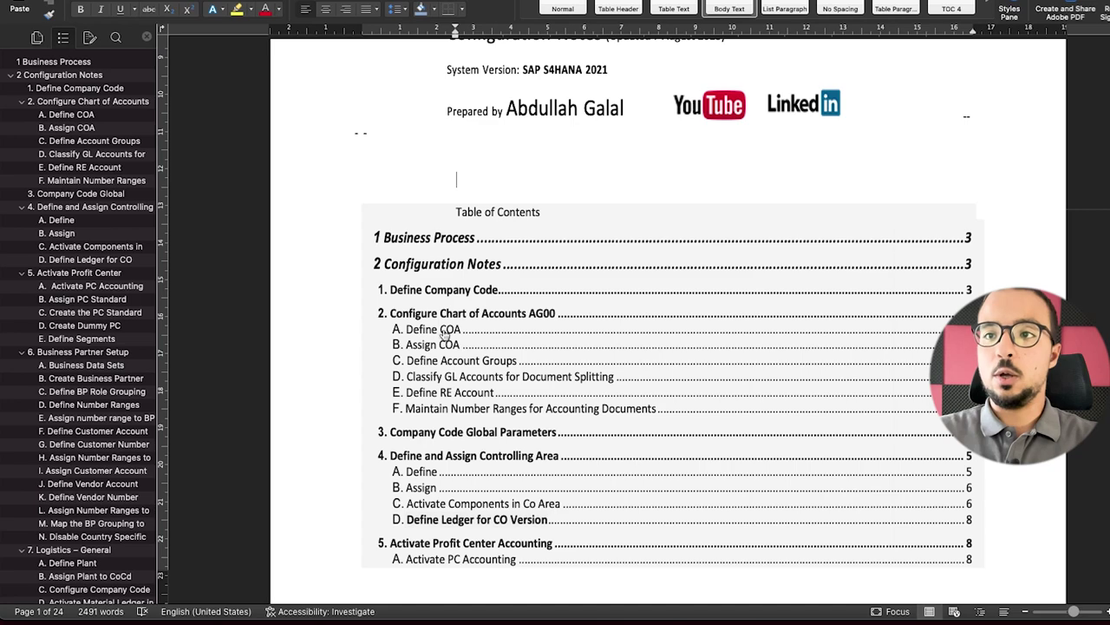
scroll(481, 444, "down", 3)
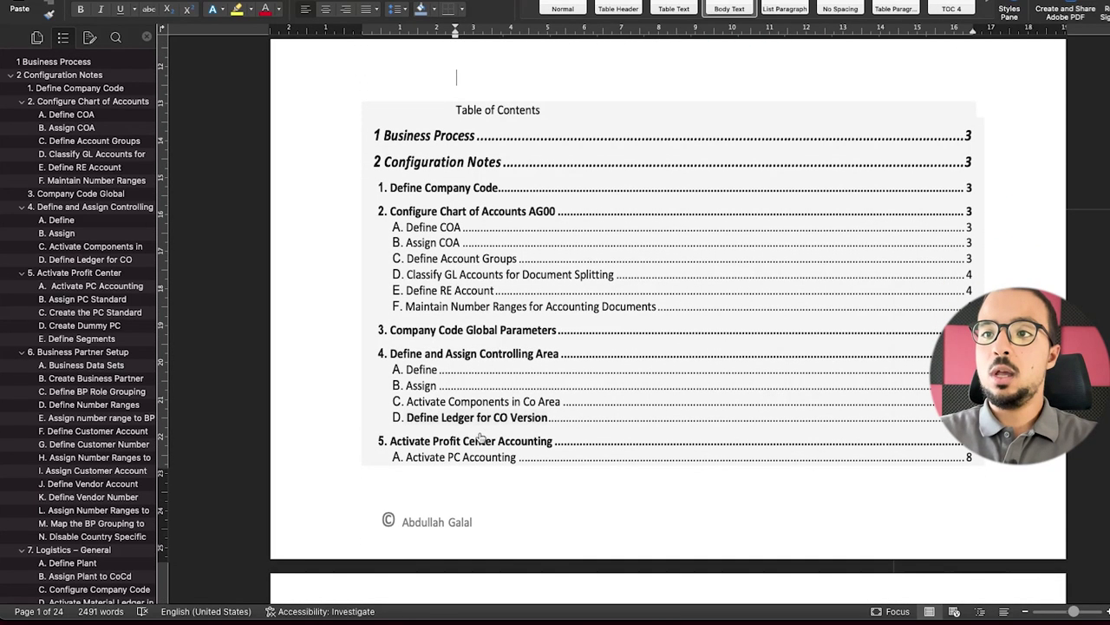
scroll(486, 434, "down", 1)
scroll(565, 392, "down", 20)
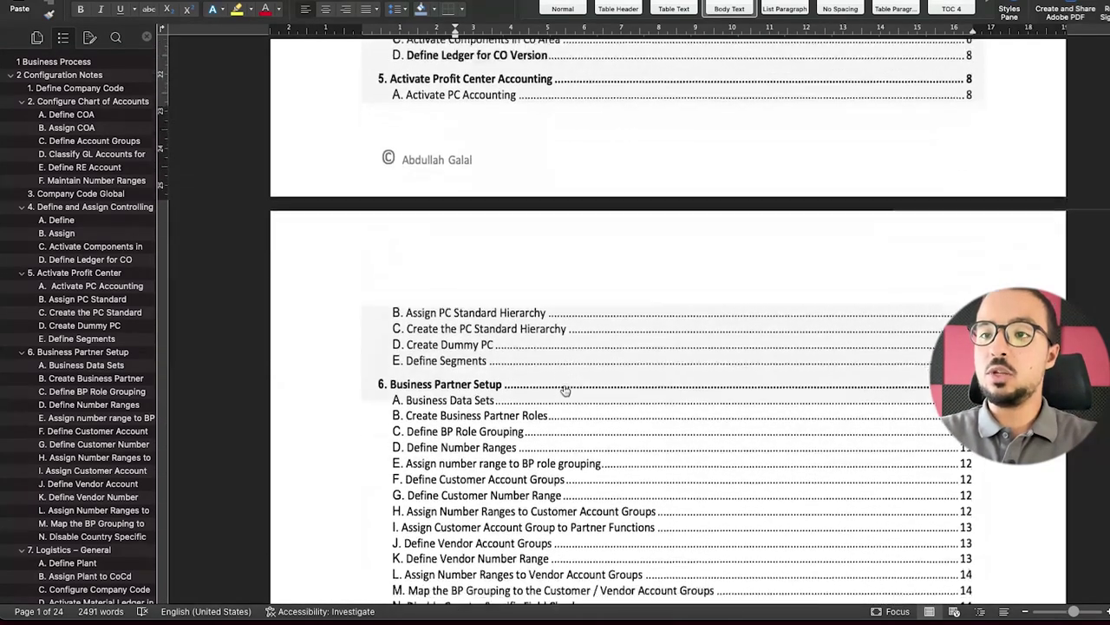
scroll(564, 392, "down", 3)
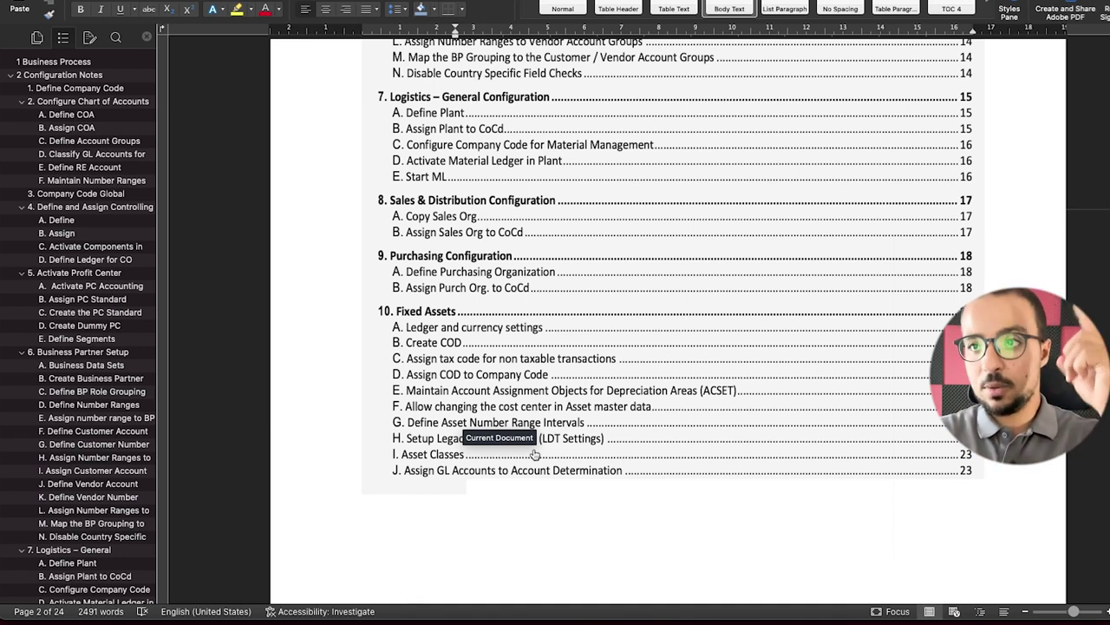
left_click(745, 540)
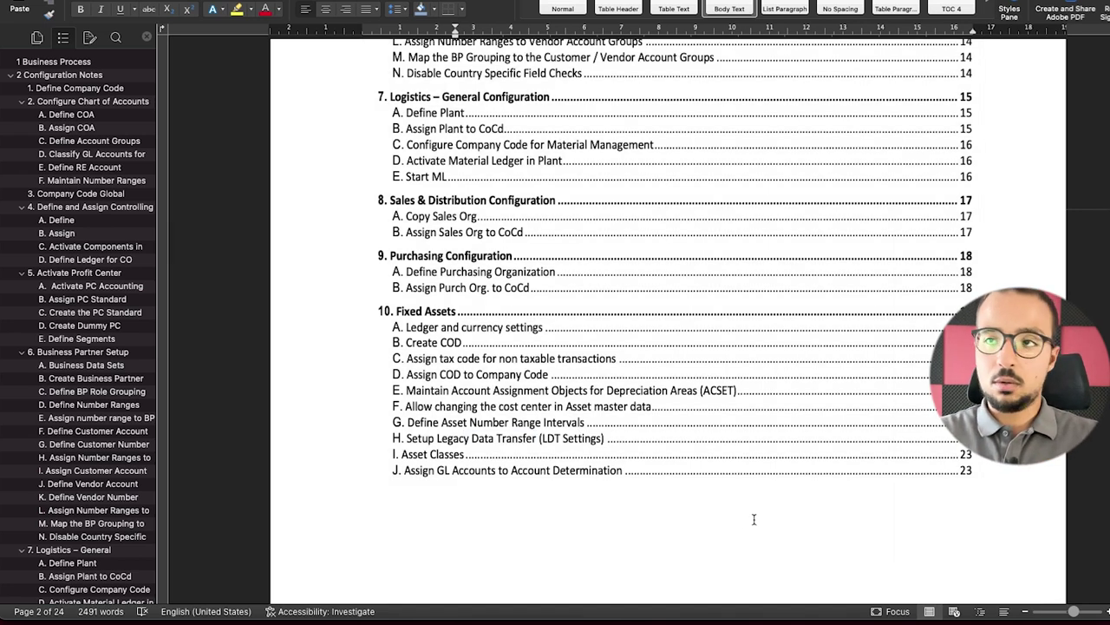
Switch back to the template in Excel and examine the asset description and optional columns on the Master Details sheet.
key("super+Tab")
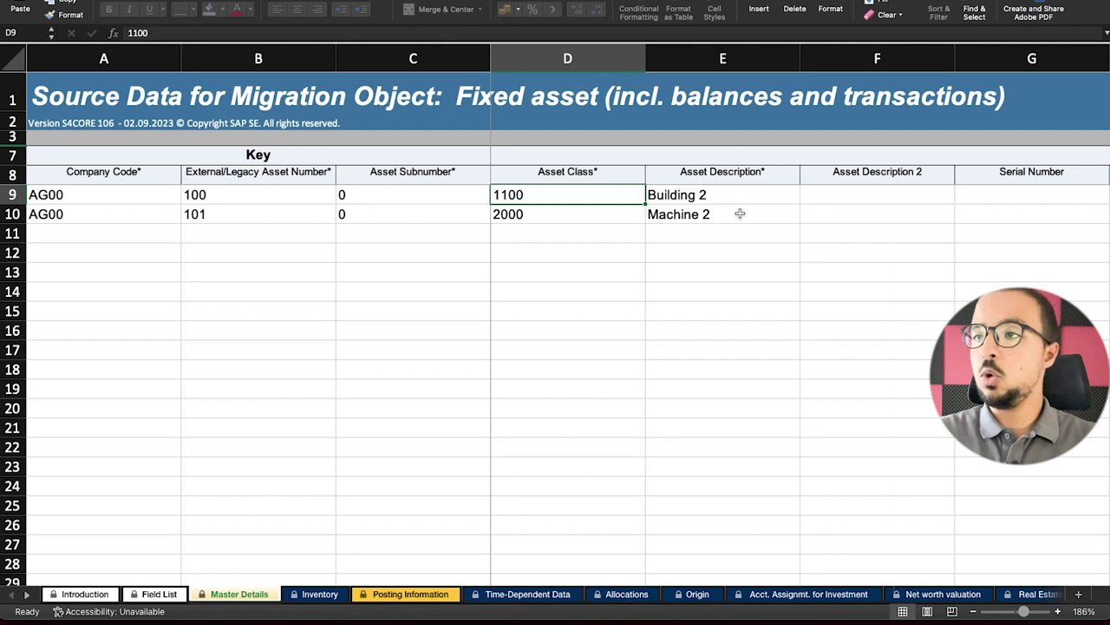
scroll(740, 214, "right", 10)
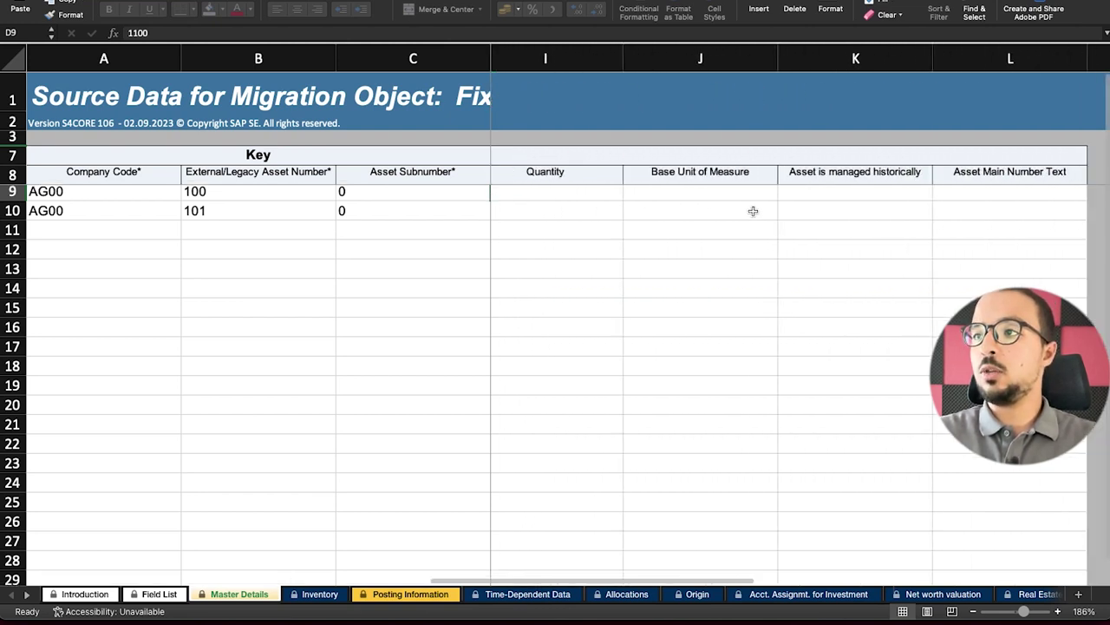
scroll(753, 211, "right", 3)
scroll(756, 211, "left", 6)
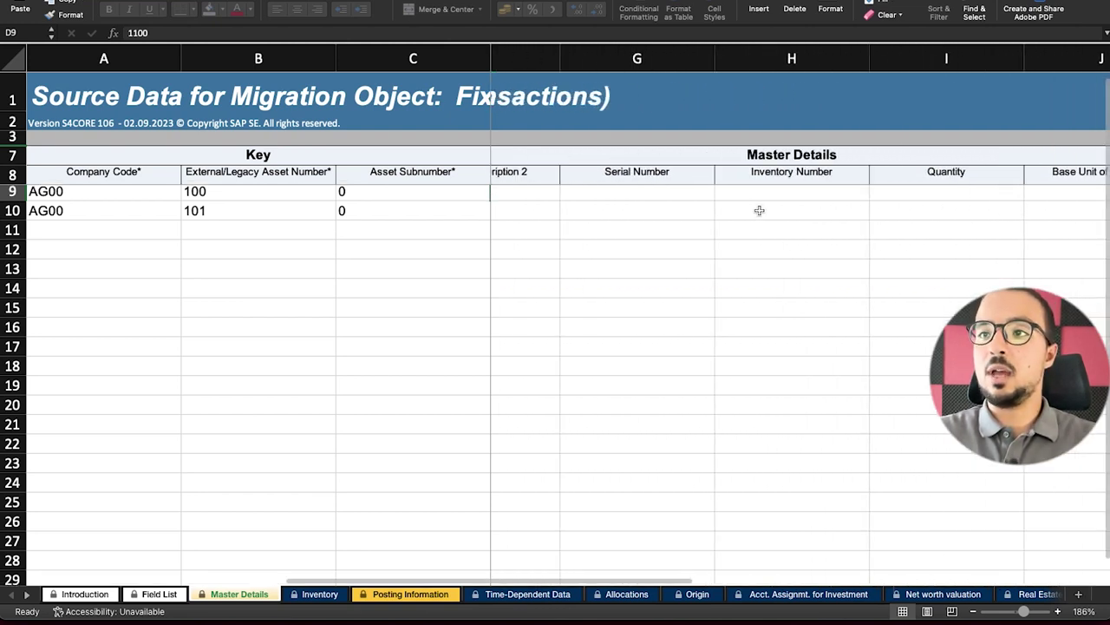
scroll(759, 210, "left", 4)
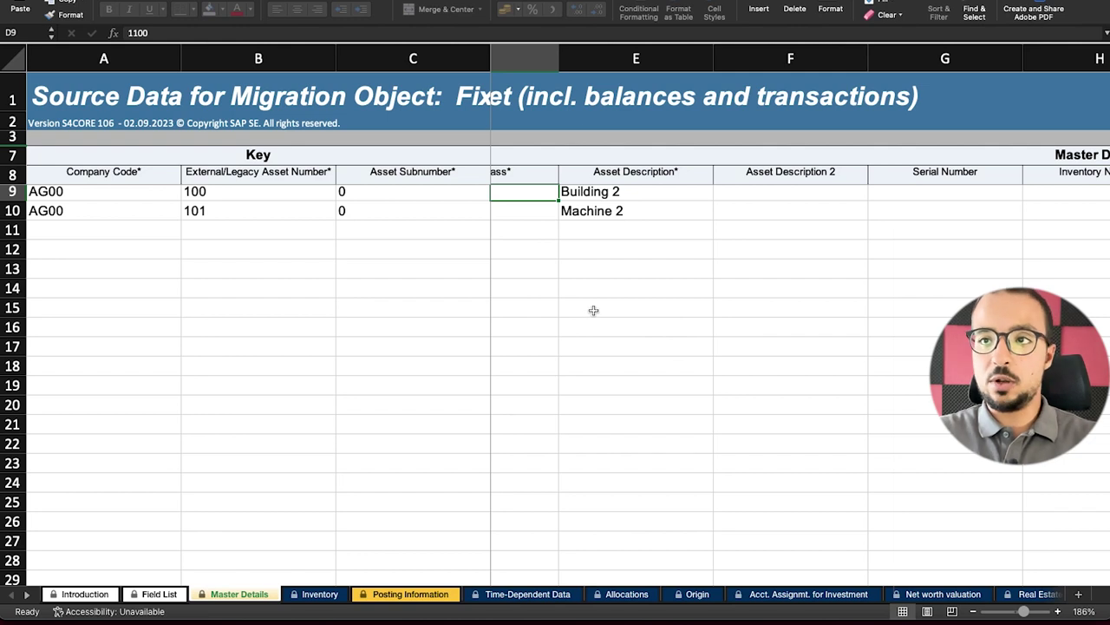
scroll(596, 310, "left", 1)
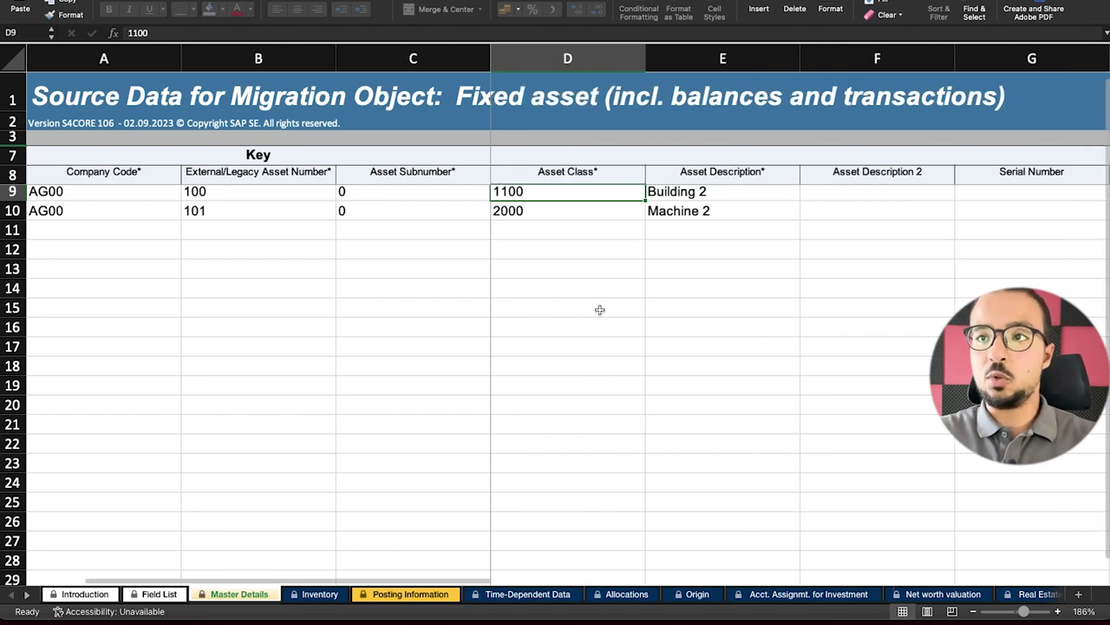
Examine the key and inventory columns on the template's Inventory sheet.
left_click(317, 594)
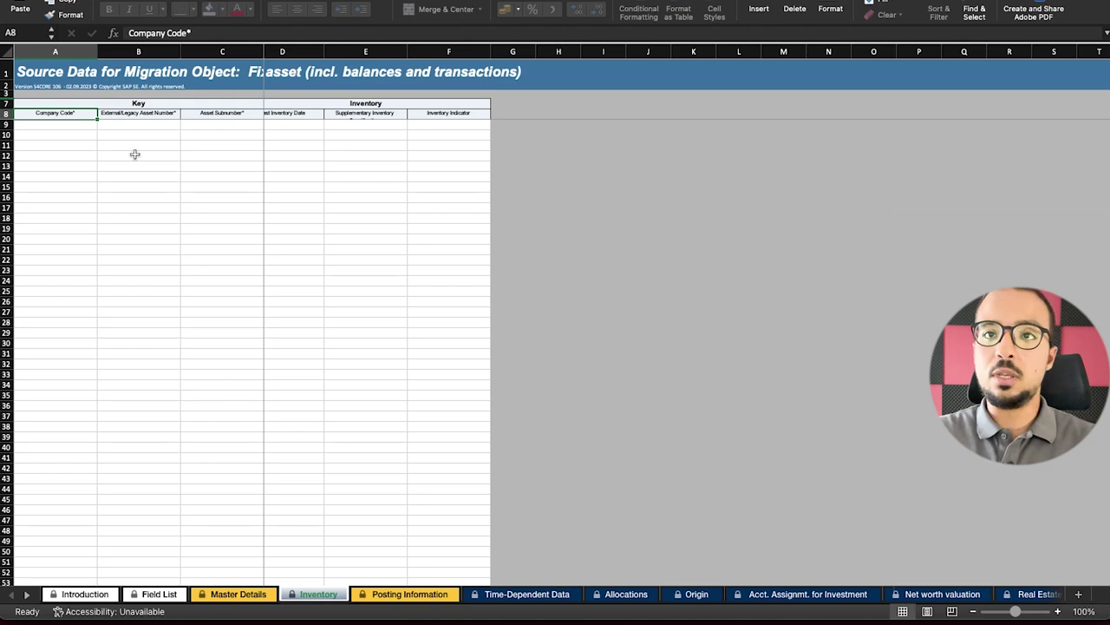
scroll(134, 154, "up", 8)
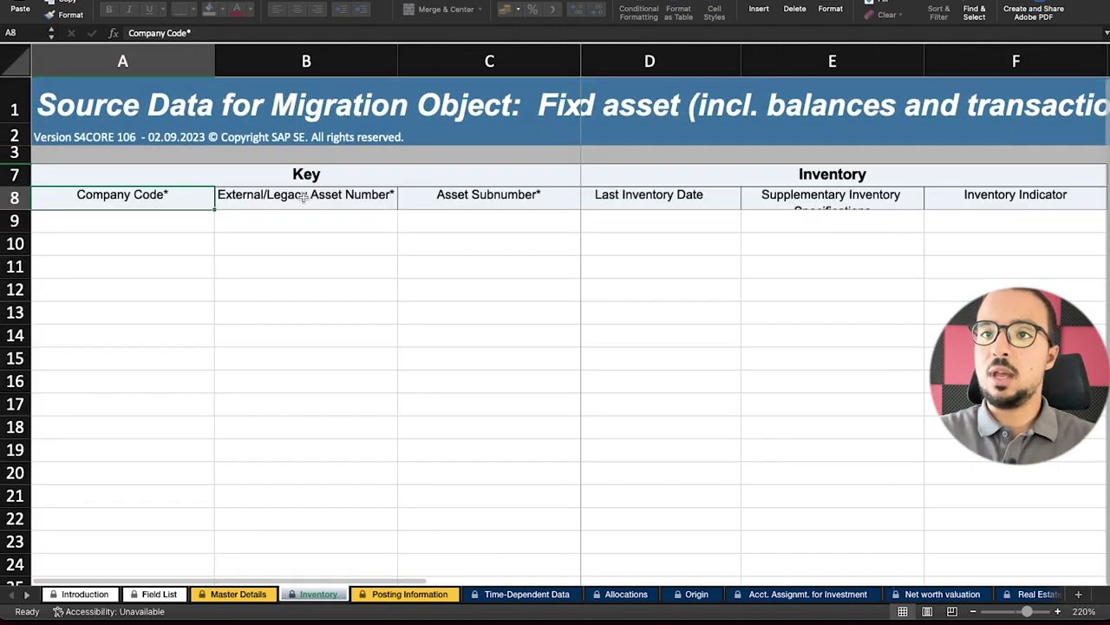
scroll(304, 198, "up", 3)
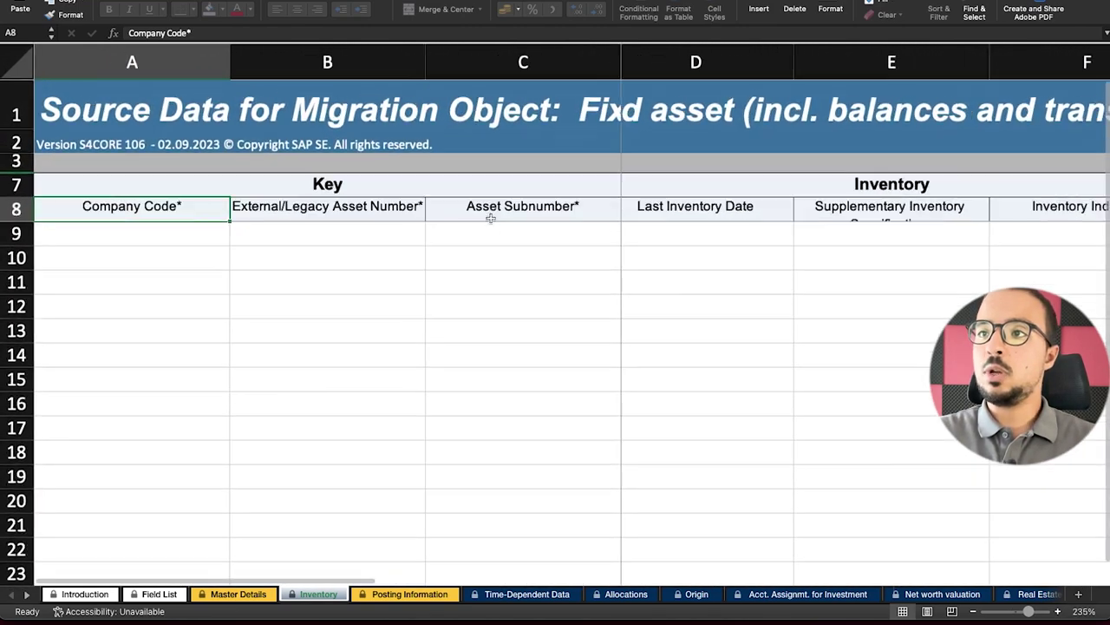
scroll(491, 219, "down", 2)
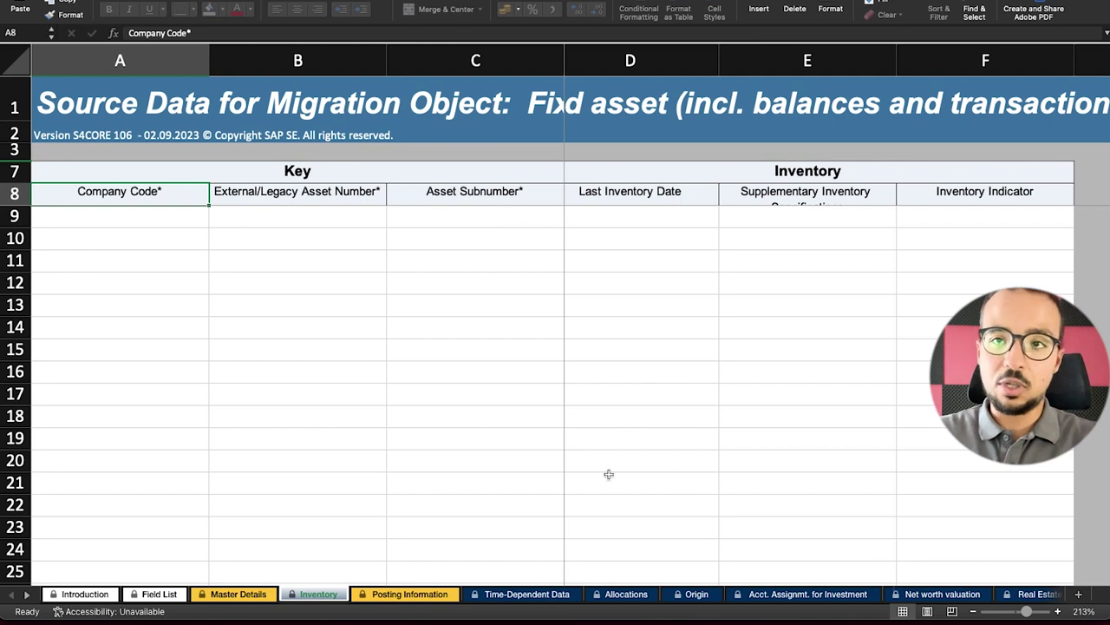
Examine the key entries, asset capitalization dates and remaining date columns on the Posting Information sheet.
left_click(411, 593)
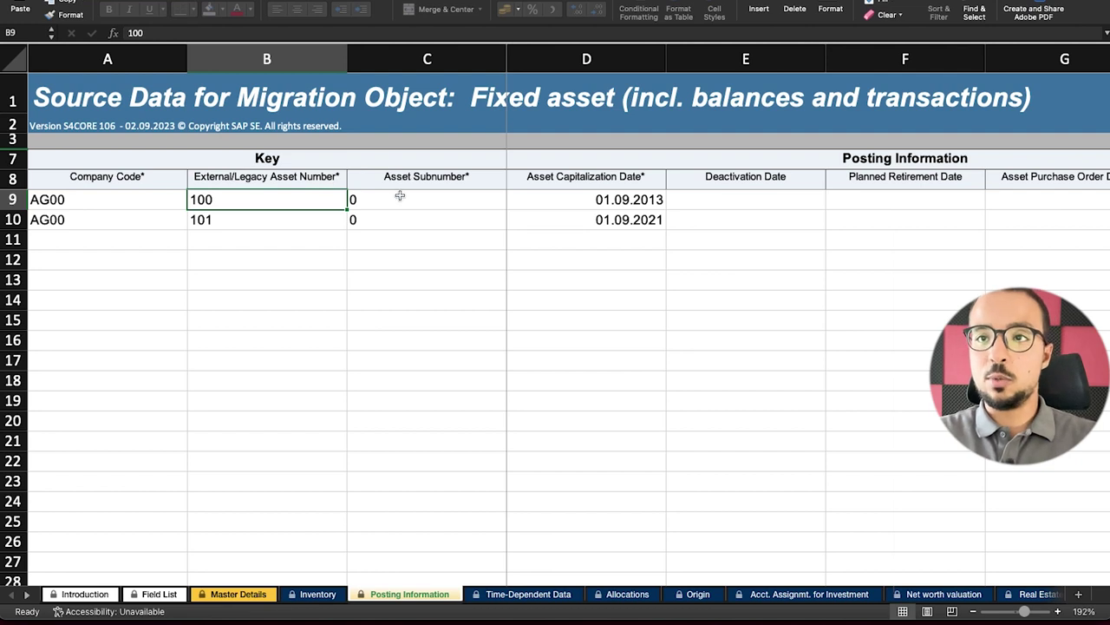
left_click_drag(399, 198, 115, 222)
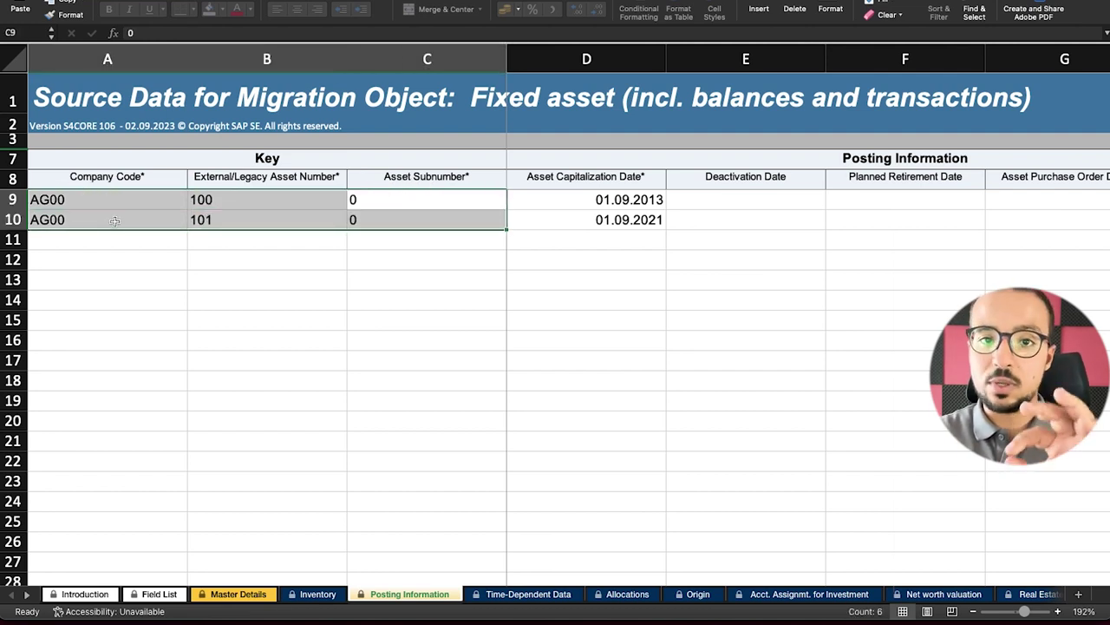
left_click(564, 198)
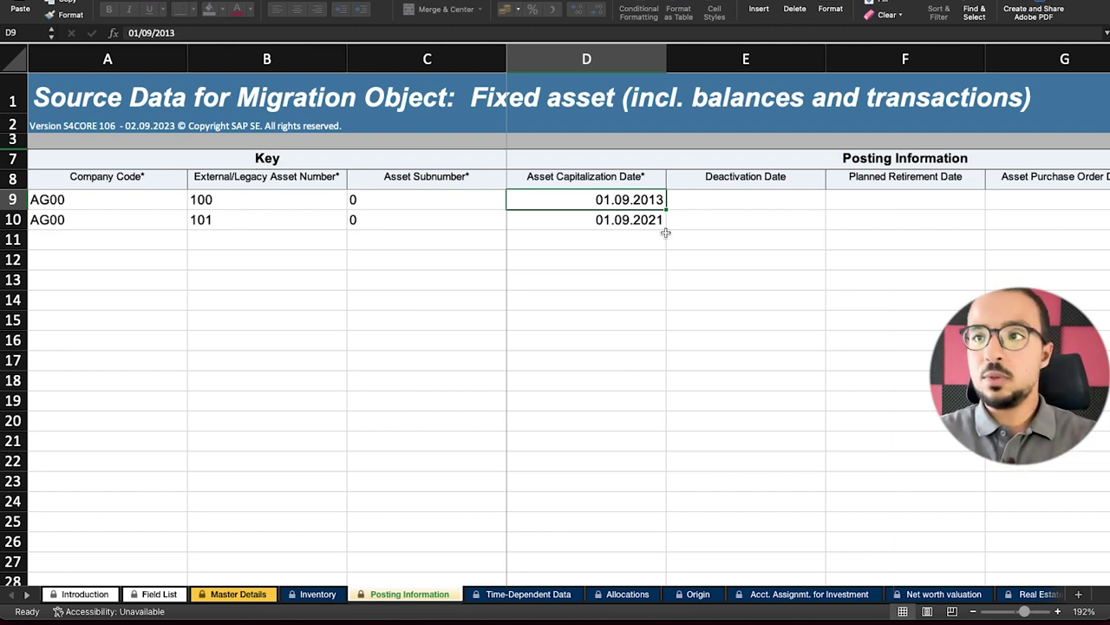
scroll(665, 232, "right", 6)
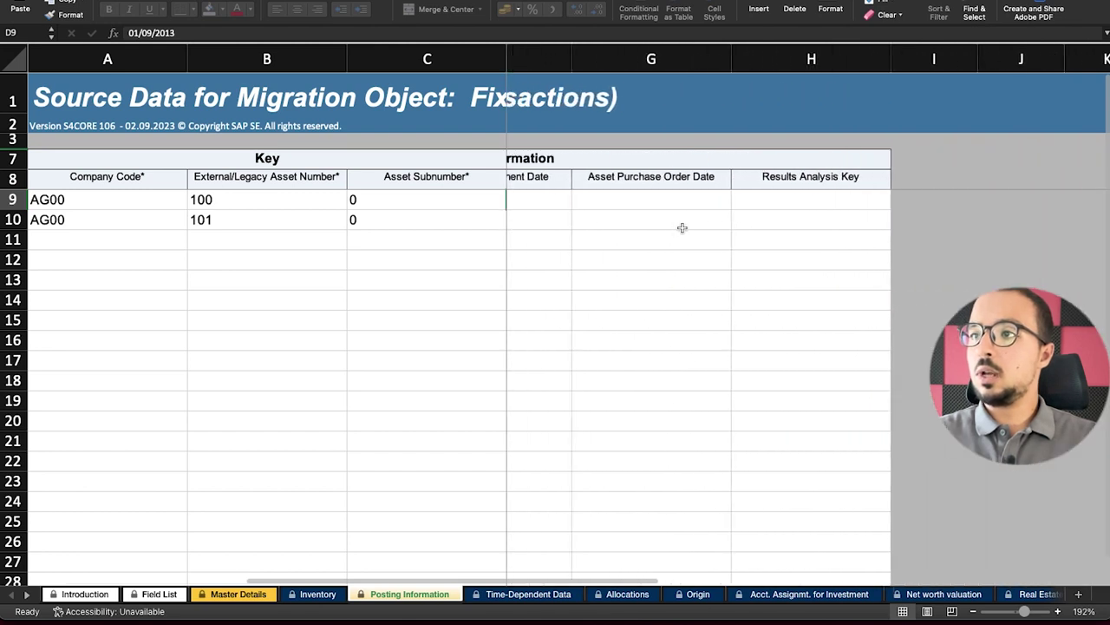
scroll(683, 227, "left", 3)
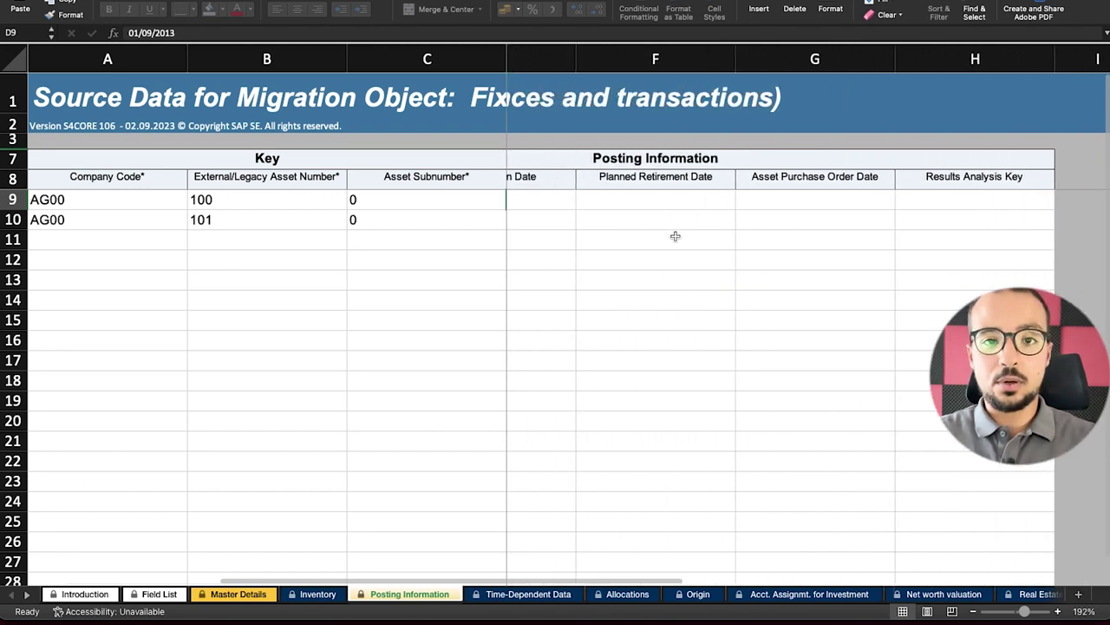
scroll(675, 236, "left", 3)
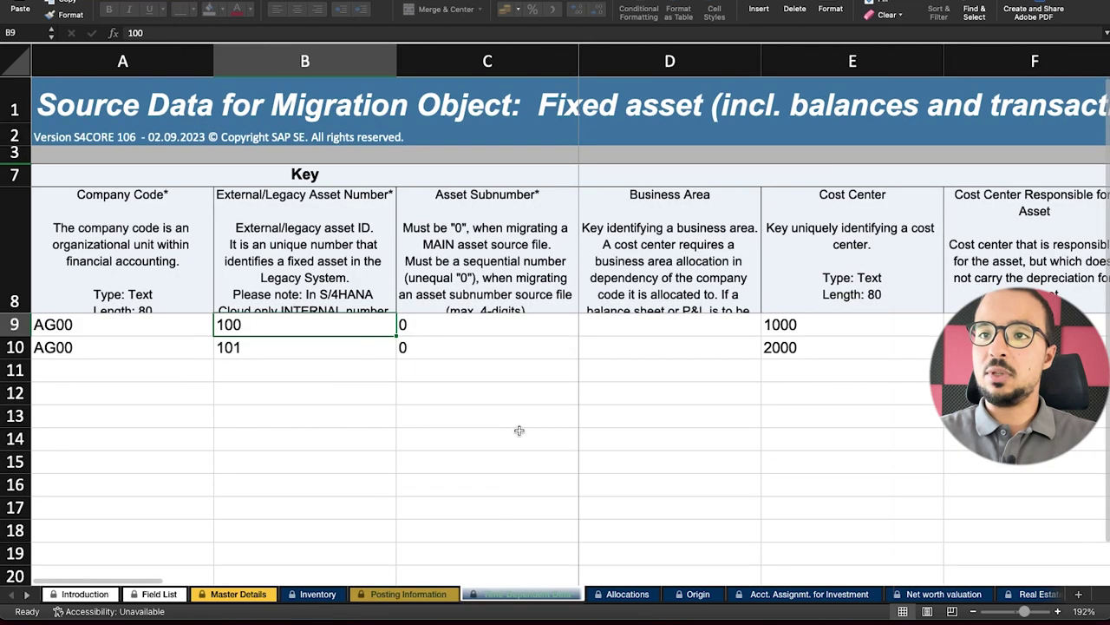
Examine the cost center entries and the other columns through Profit Center on the Time-Dependent Data sheet.
left_click(524, 594)
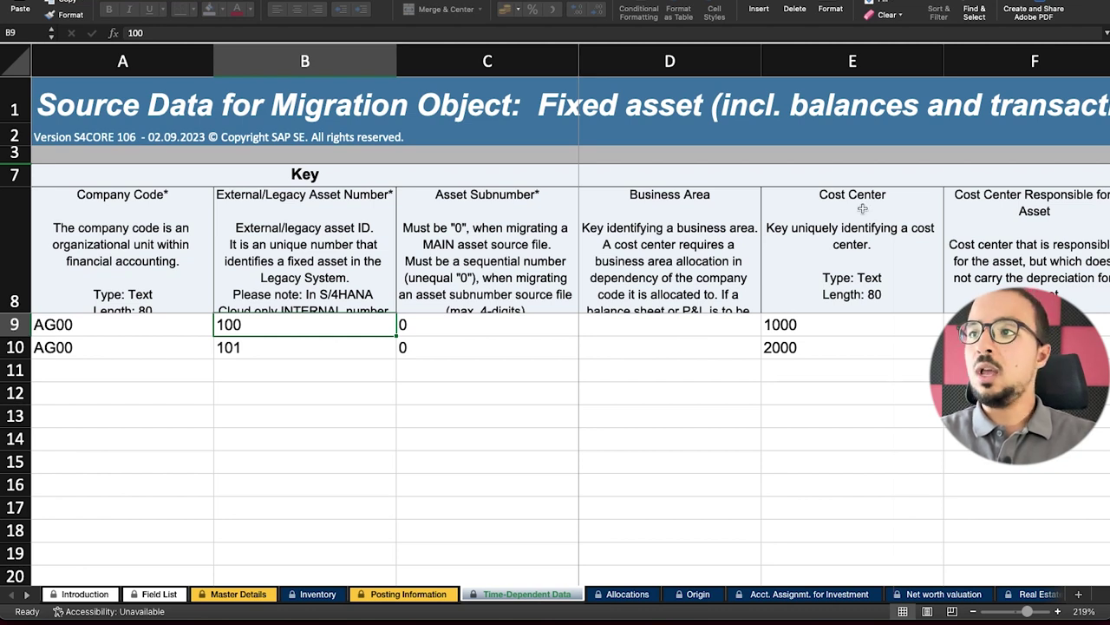
left_click(817, 324)
left_click(816, 348)
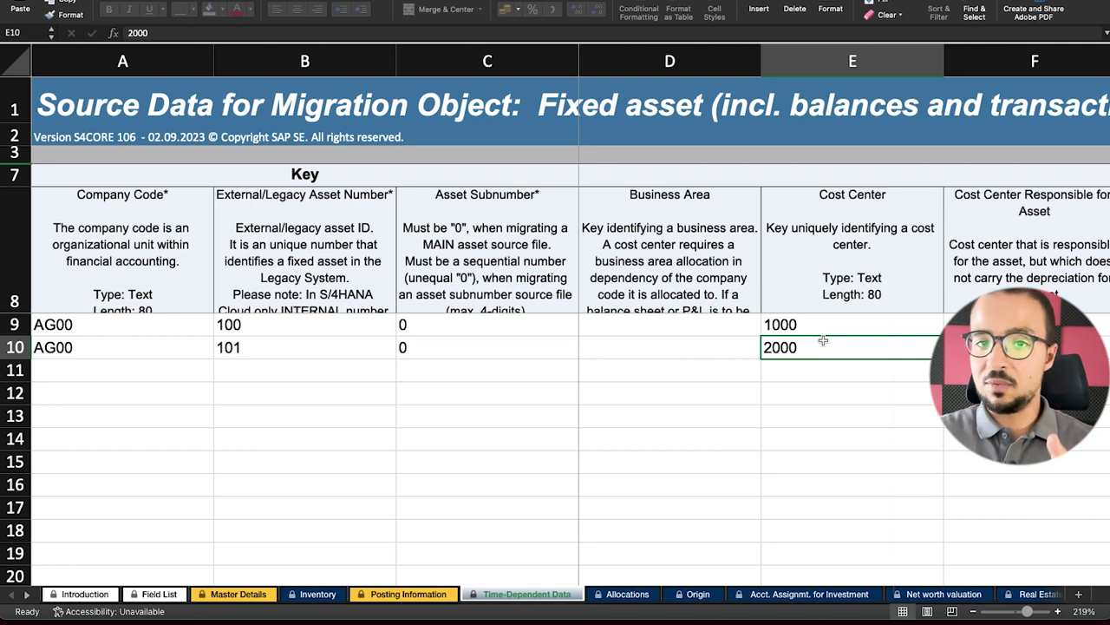
scroll(823, 341, "right", 3)
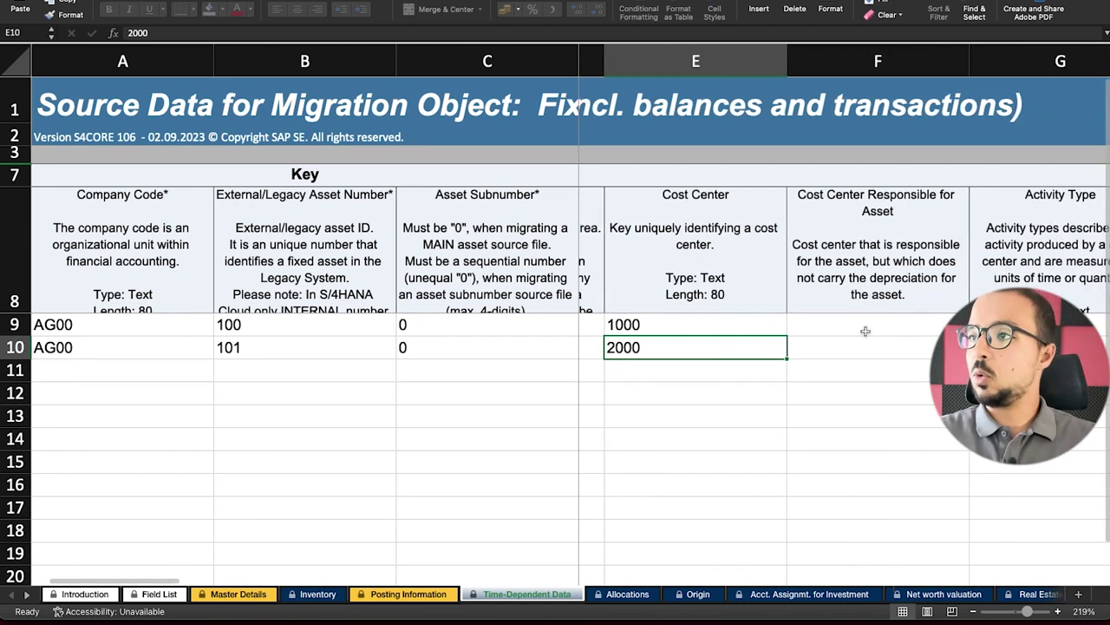
scroll(875, 340, "right", 5)
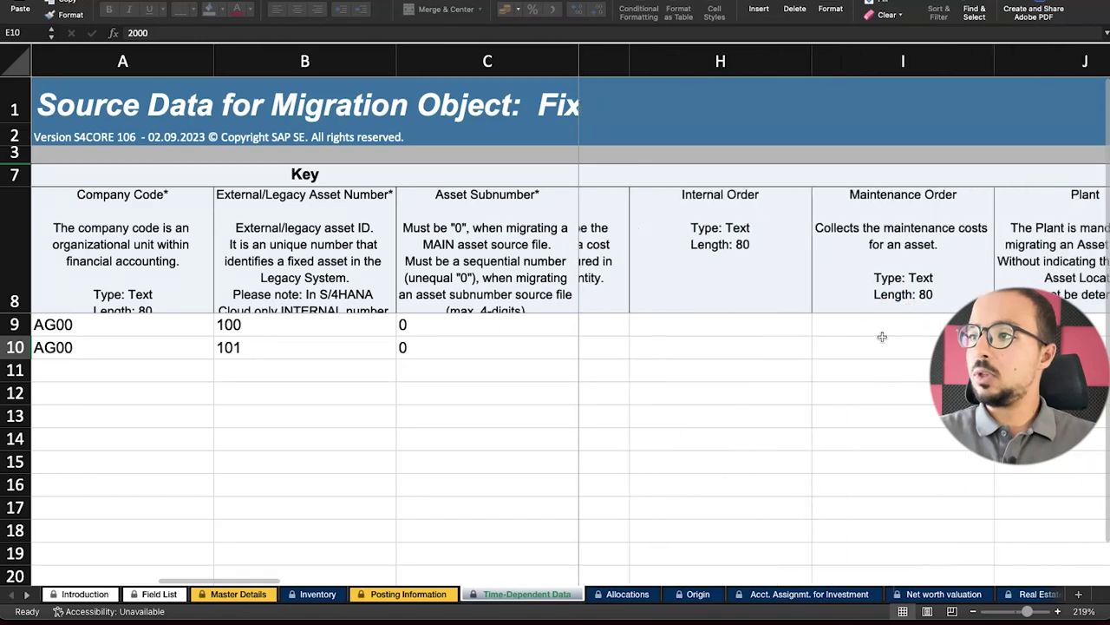
scroll(879, 335, "right", 5)
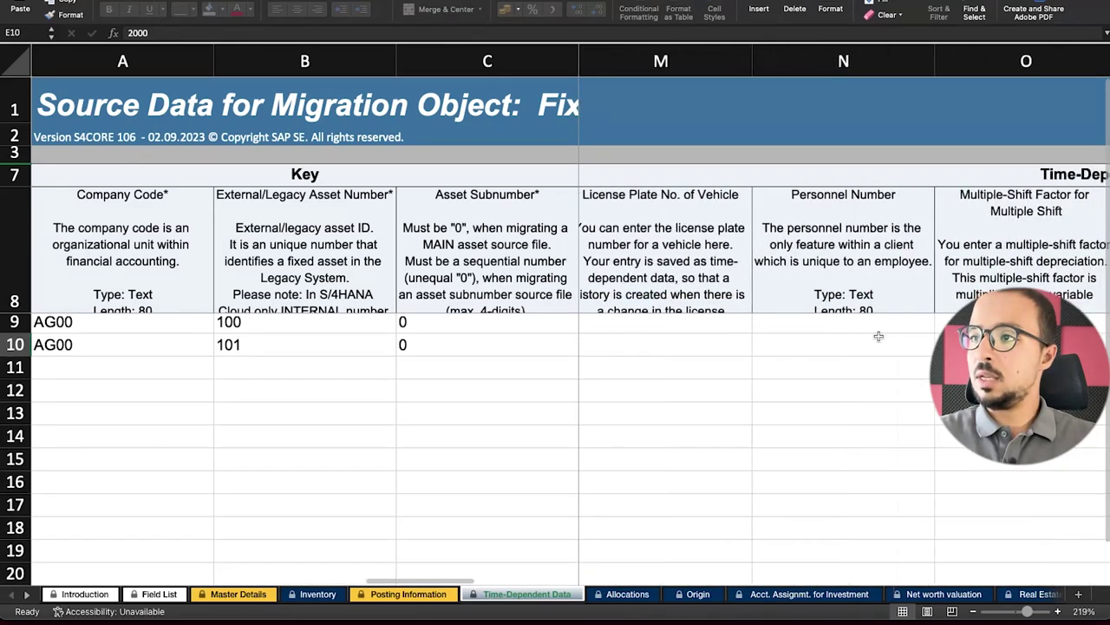
scroll(878, 336, "right", 6)
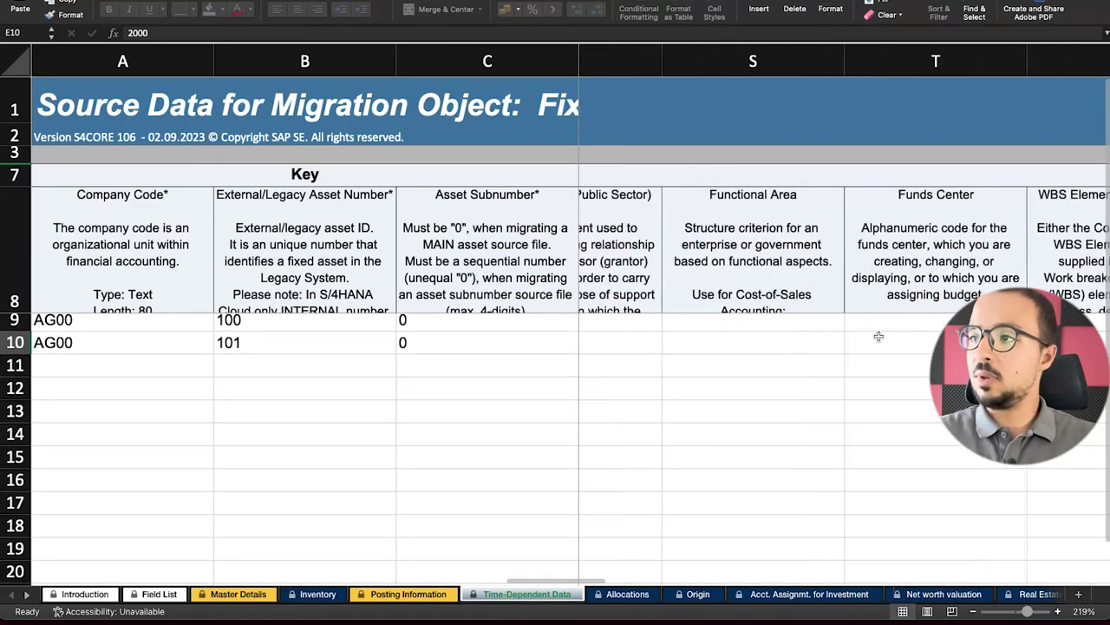
scroll(879, 336, "right", 5)
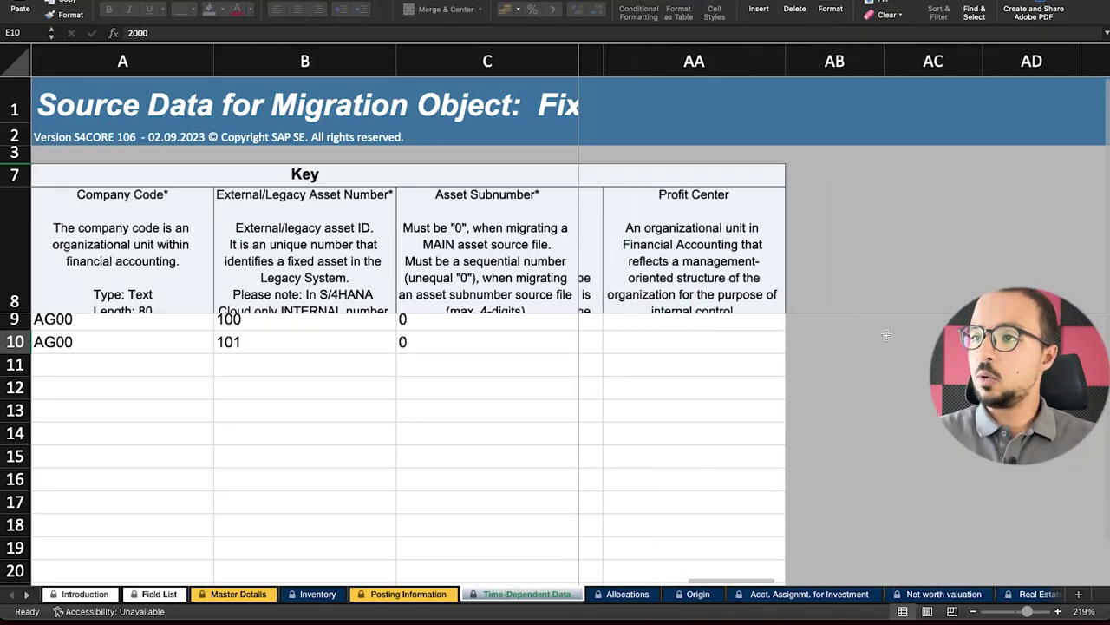
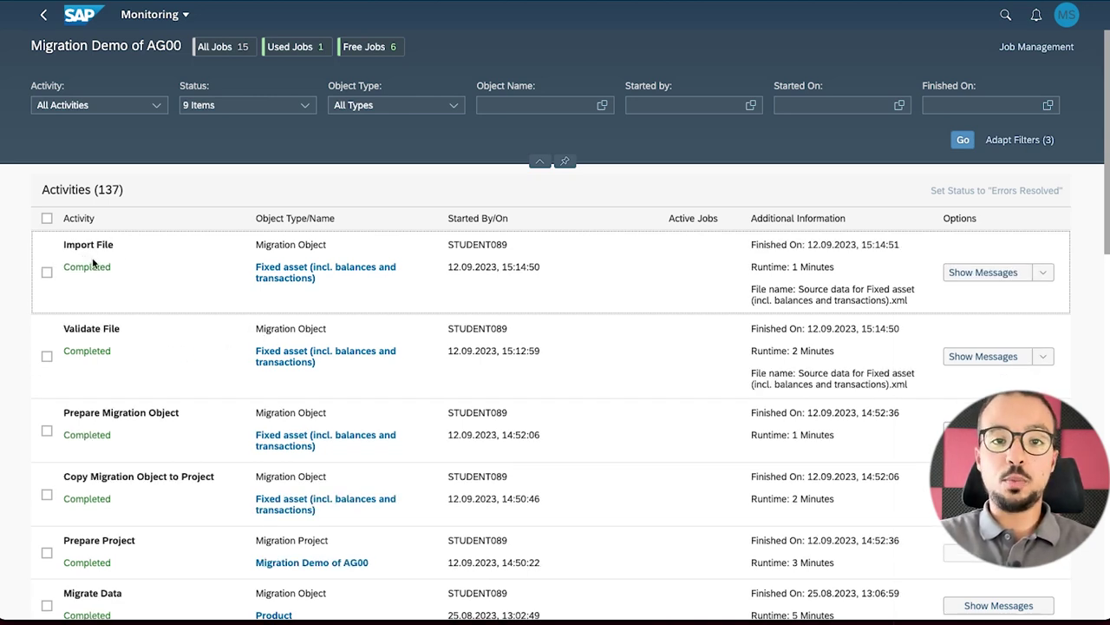
From the project's object list, run Prepare for Fixed asset (incl. balances and transactions) and check the activity in Monitoring.
left_click(43, 16)
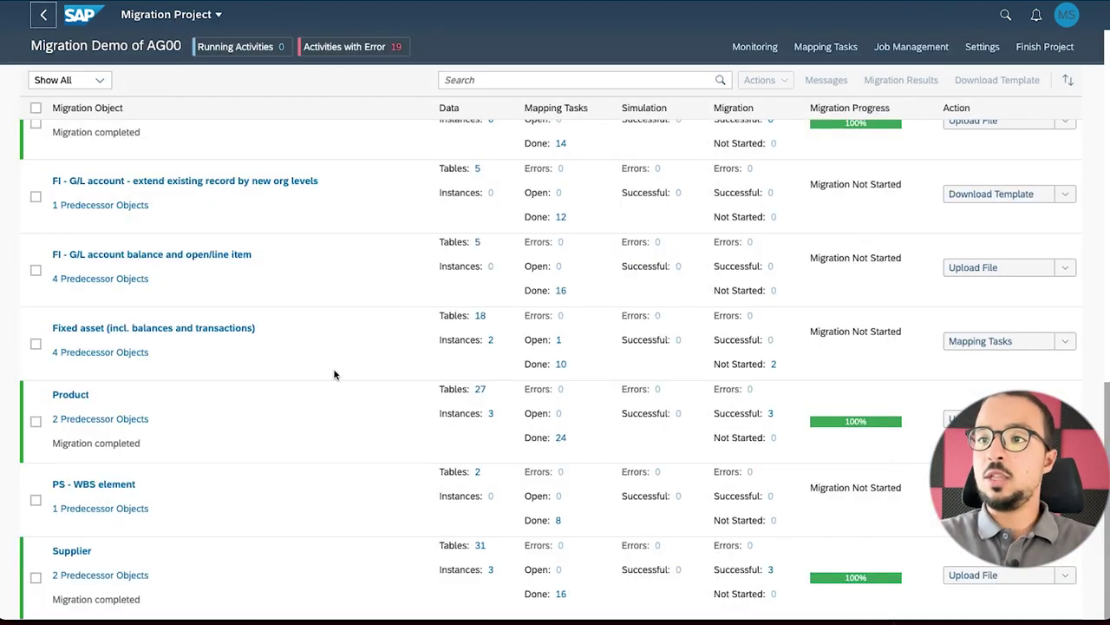
left_click(1065, 341)
left_click(984, 407)
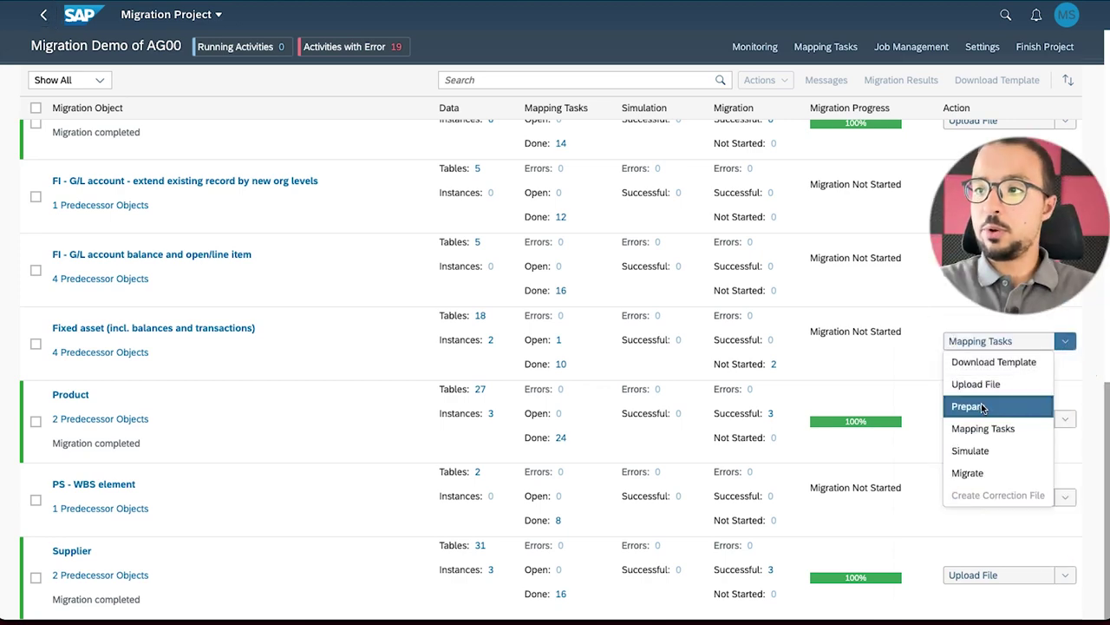
left_click(630, 424)
left_click(751, 46)
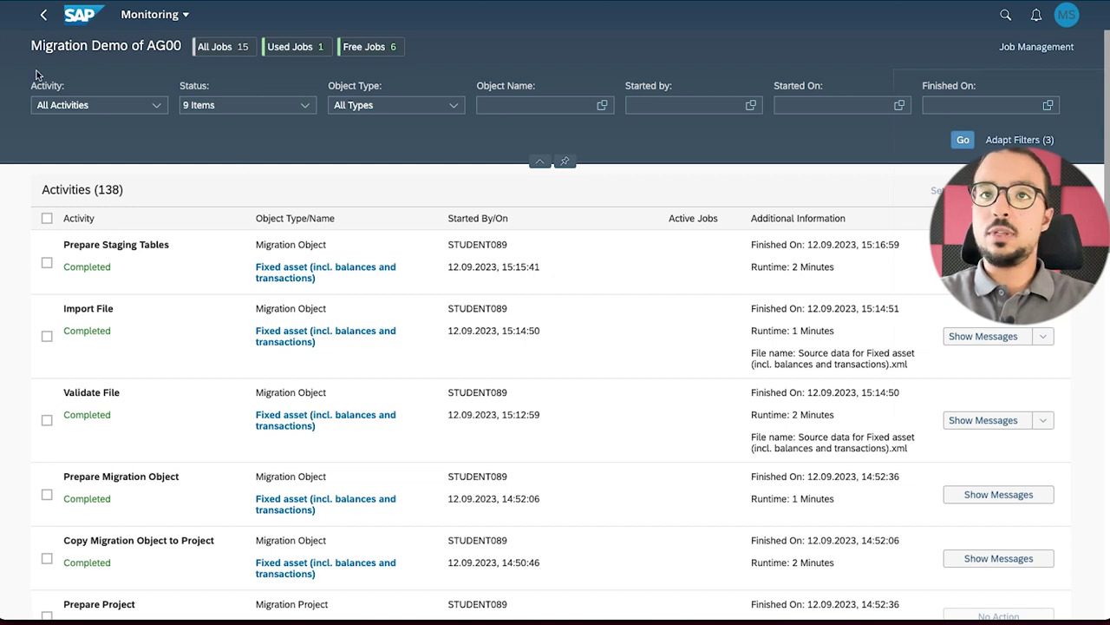
Go to the Fixed asset object's mapping tasks and open the Fixed Asset Number, internal or external numbering task.
left_click(38, 10)
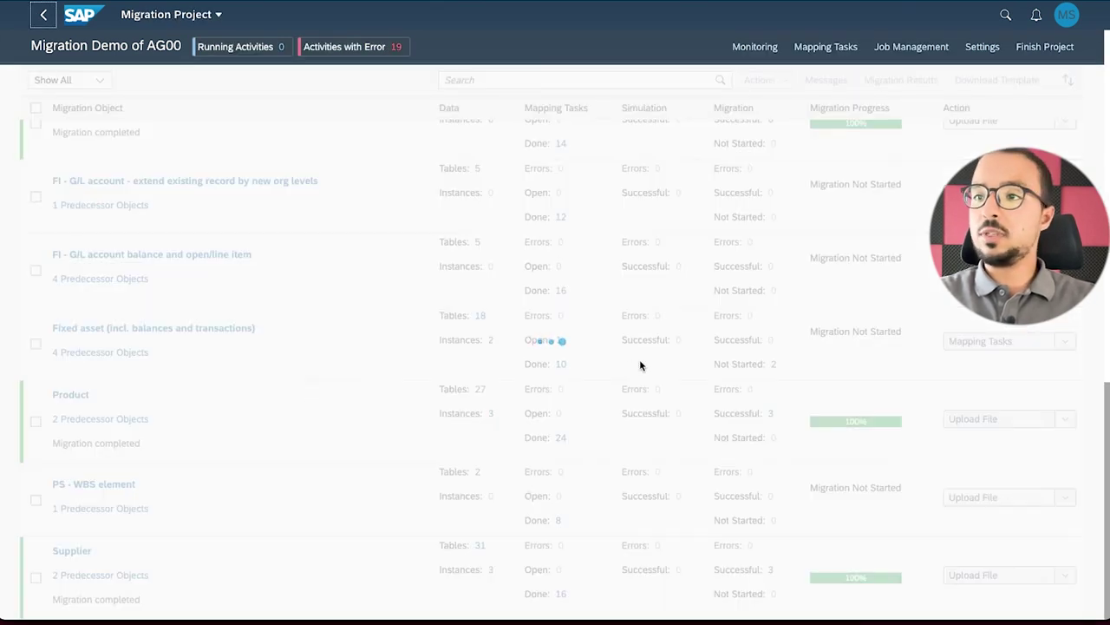
left_click(1006, 345)
left_click(995, 433)
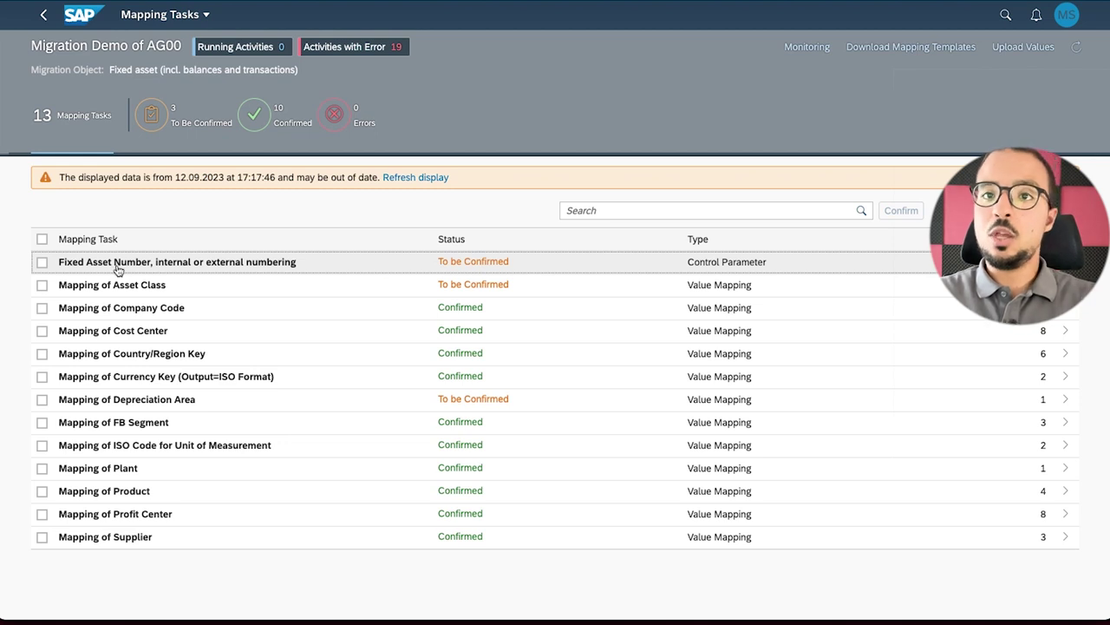
left_click(449, 263)
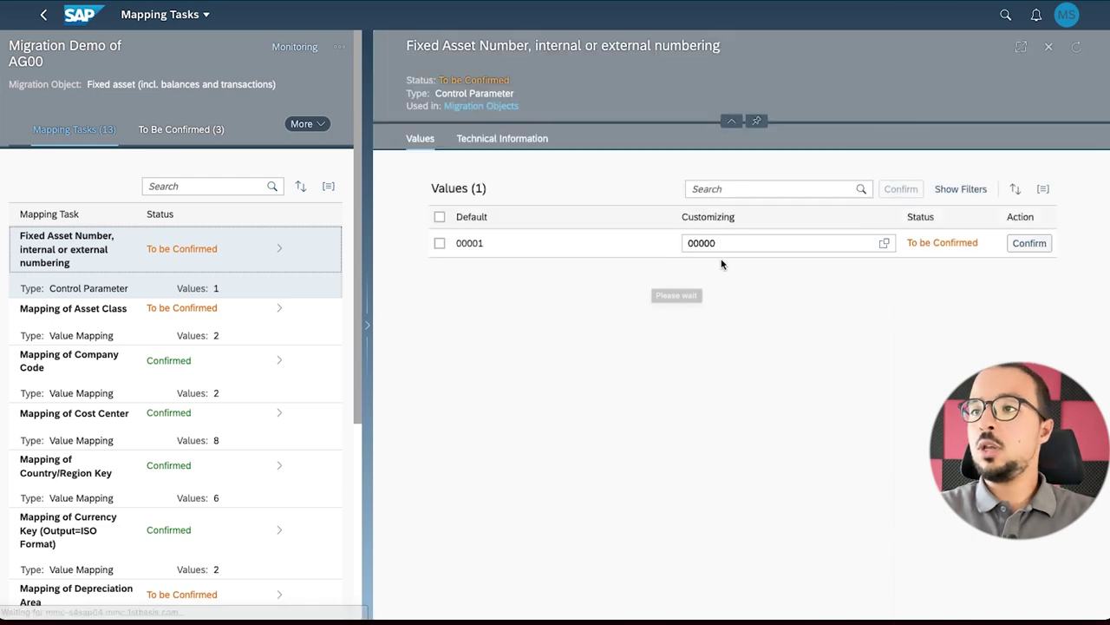
Set the Fixed Asset Number control parameter to 00001 (internal numbering) and confirm it.
left_click(884, 243)
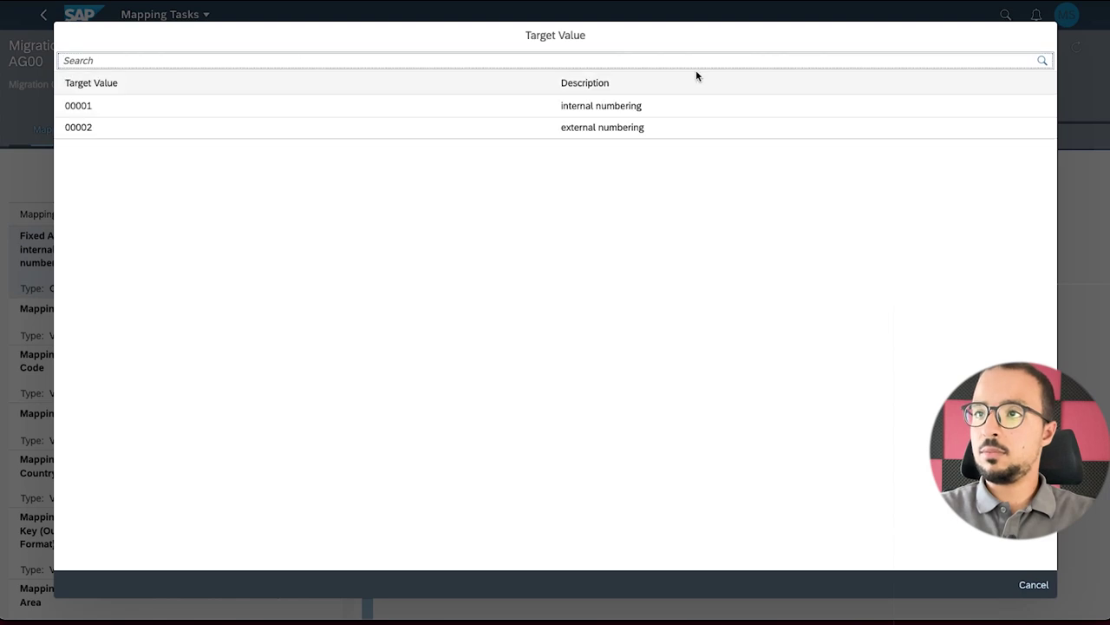
left_click(565, 108)
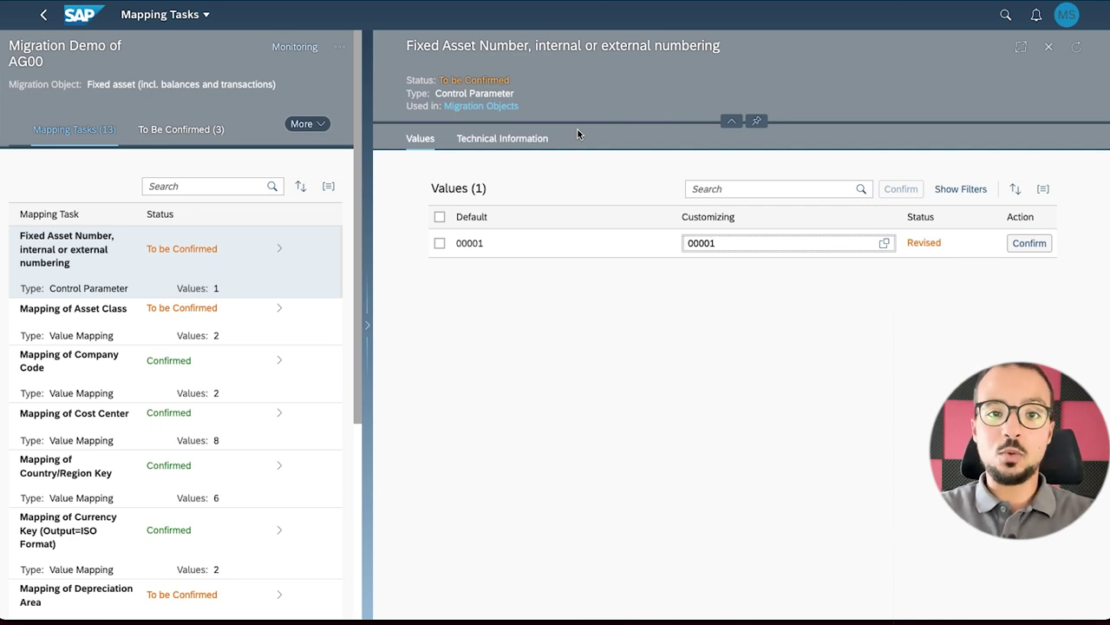
left_click(1011, 248)
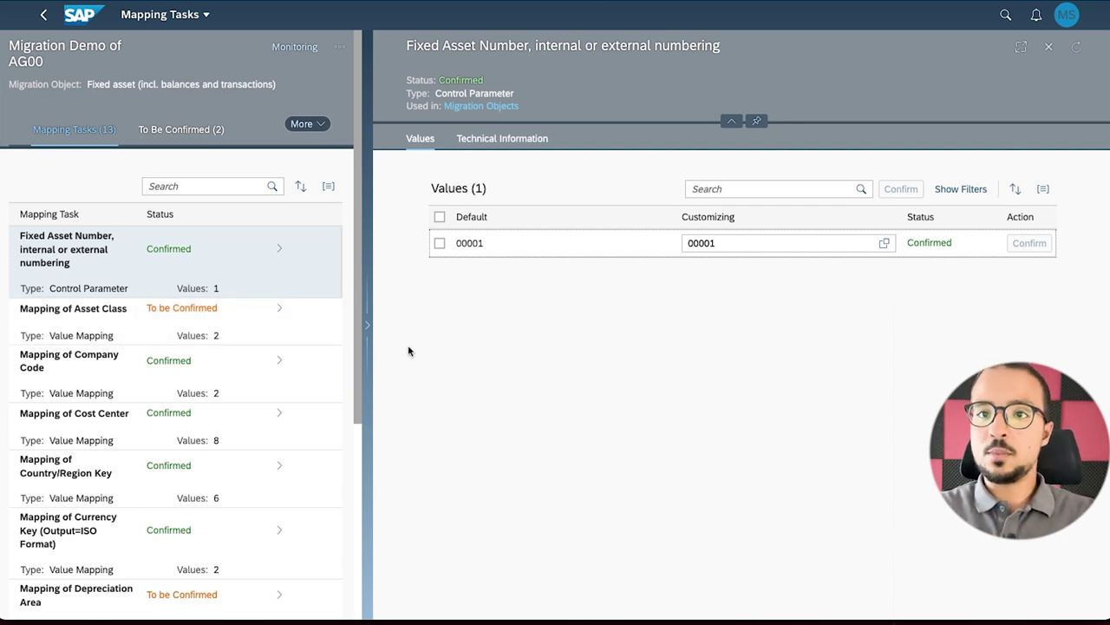
Confirm the AG00 asset class mappings for 2000 and 1100 and the depreciation area mapping for 01.
left_click(256, 321)
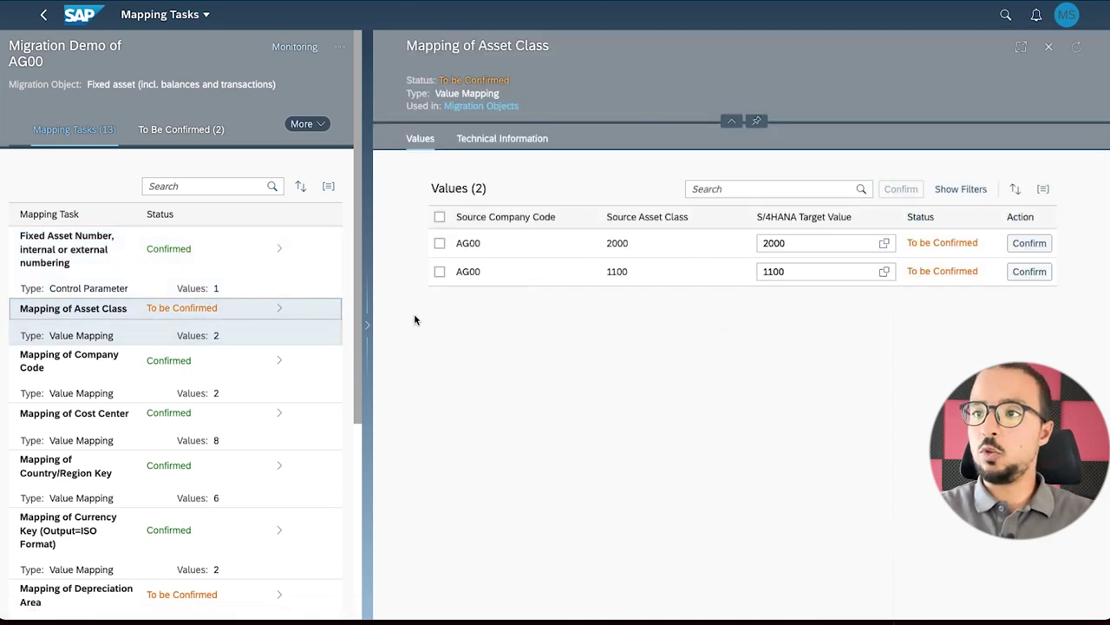
left_click(1030, 244)
scroll(268, 414, "down", 3)
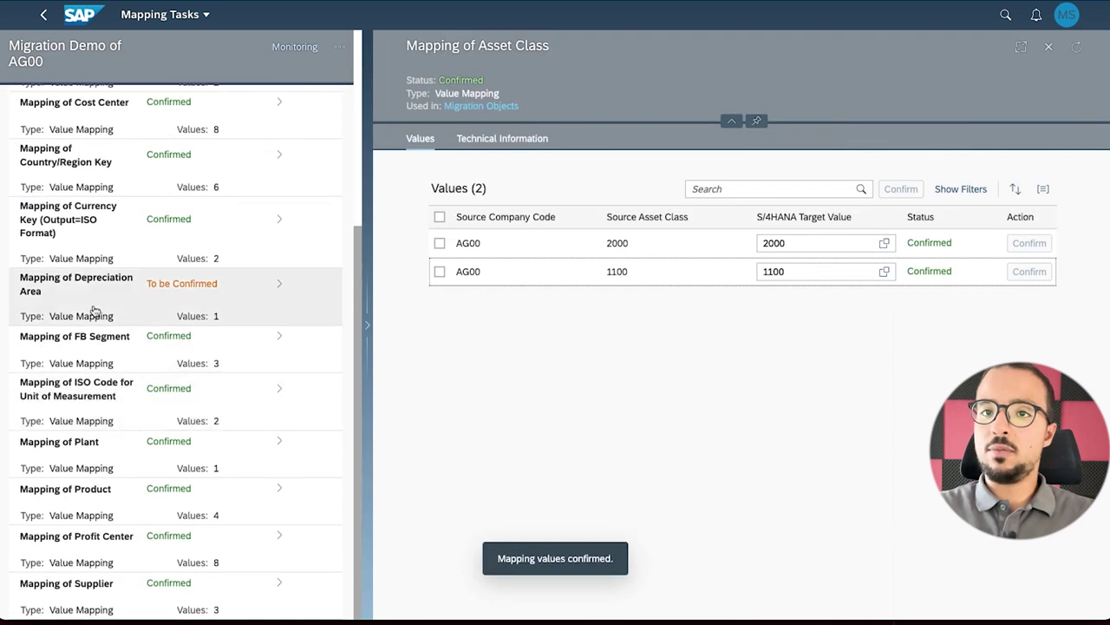
left_click(227, 291)
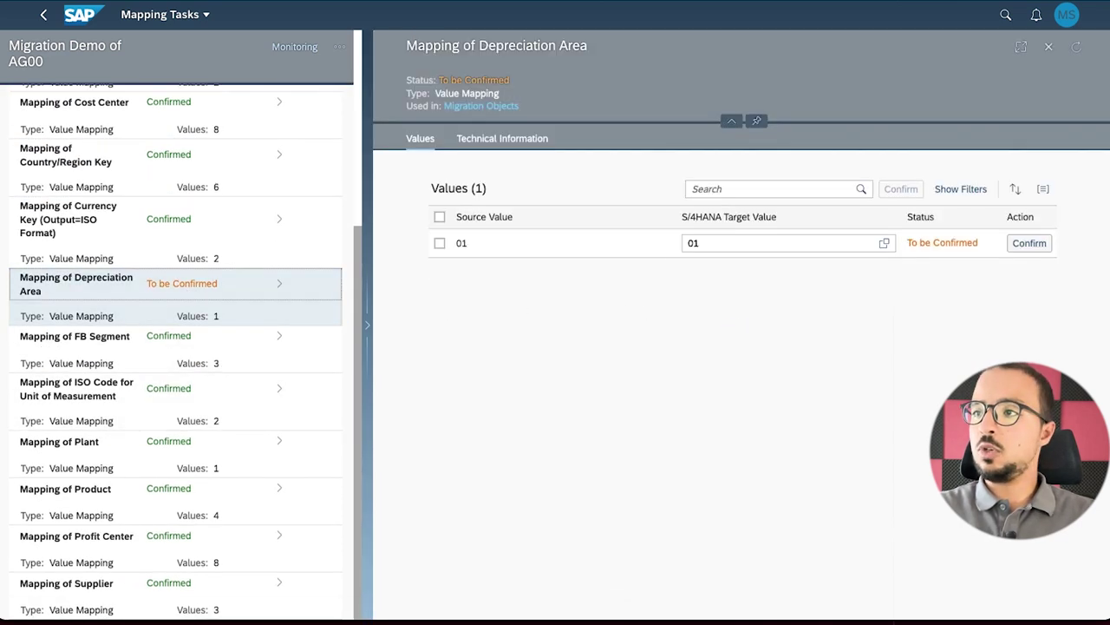
left_click(1030, 243)
scroll(219, 438, "down", 2)
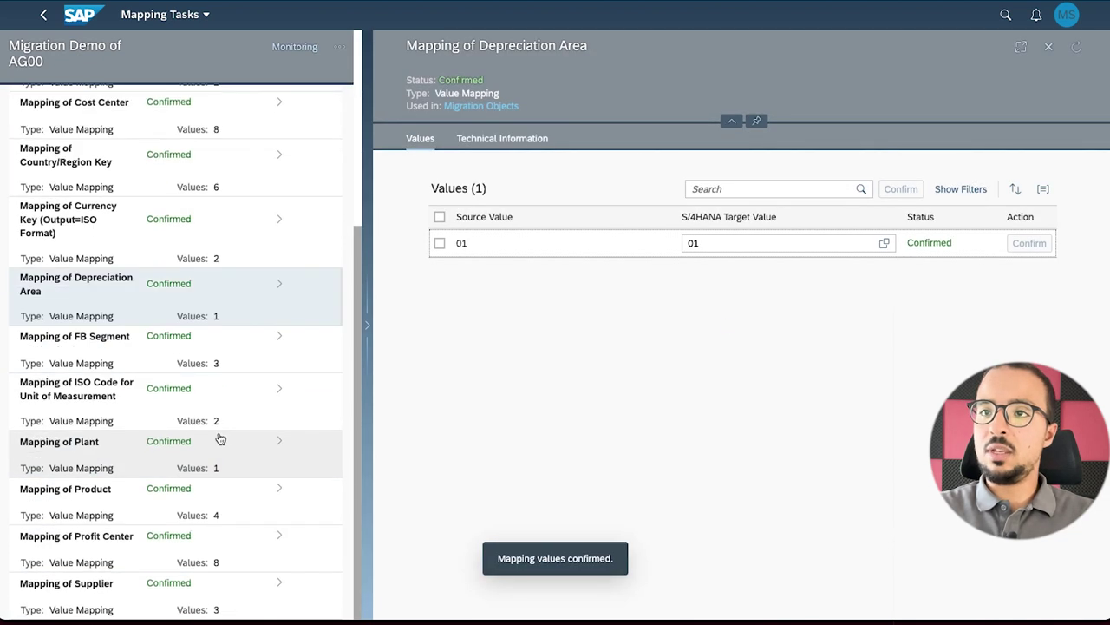
Run a simulation of Fixed asset (incl. balances and transactions) for all instances and check the activity in Monitoring.
left_click(44, 14)
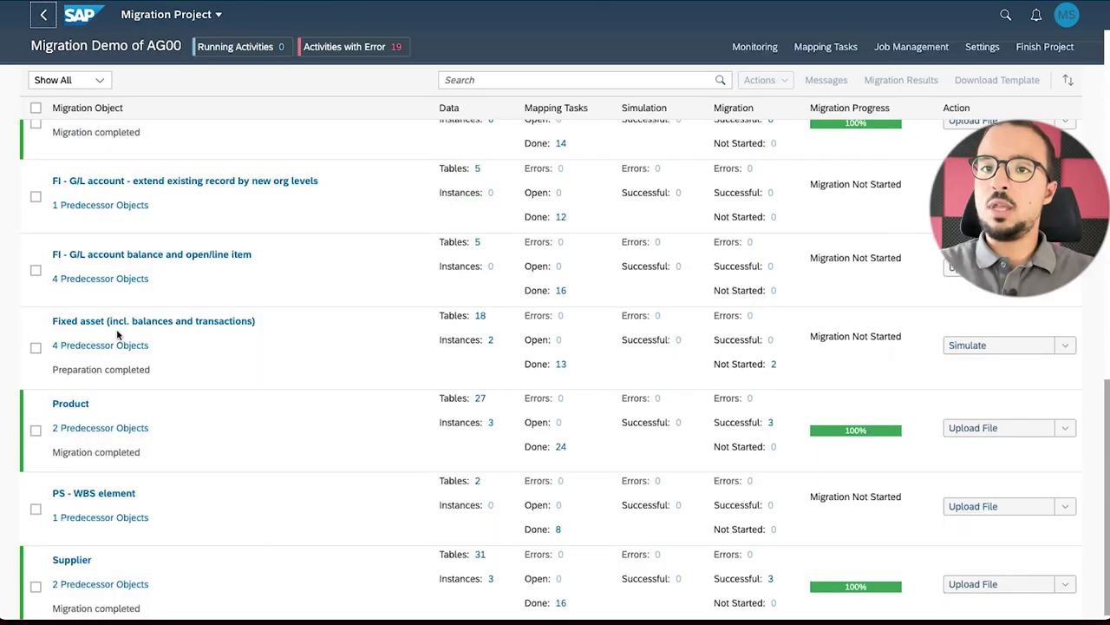
left_click(1066, 345)
left_click(1001, 454)
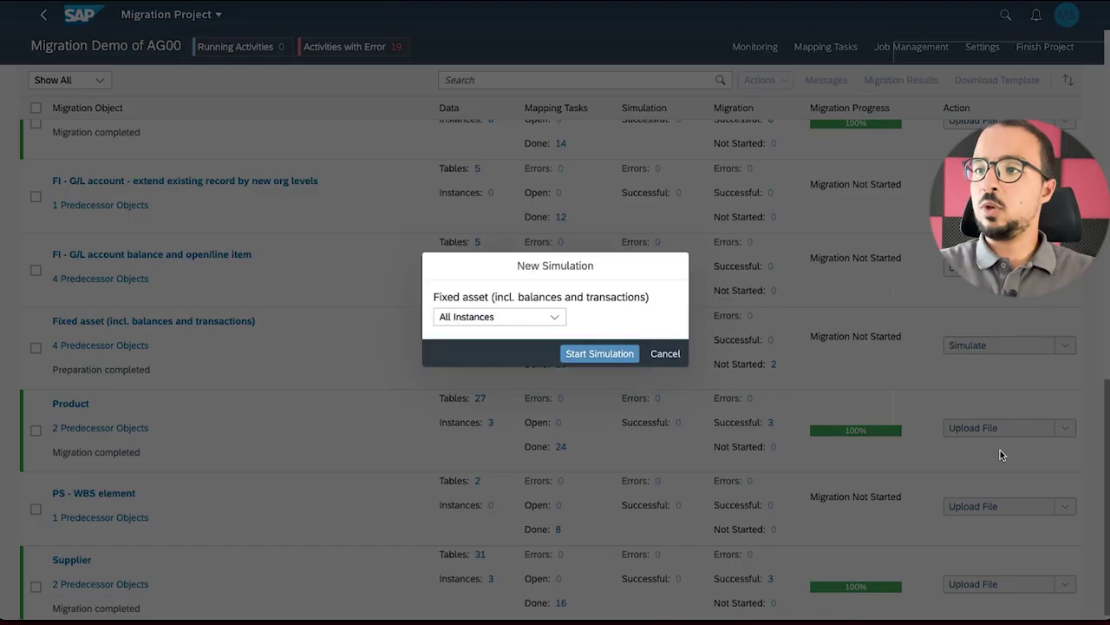
left_click(586, 355)
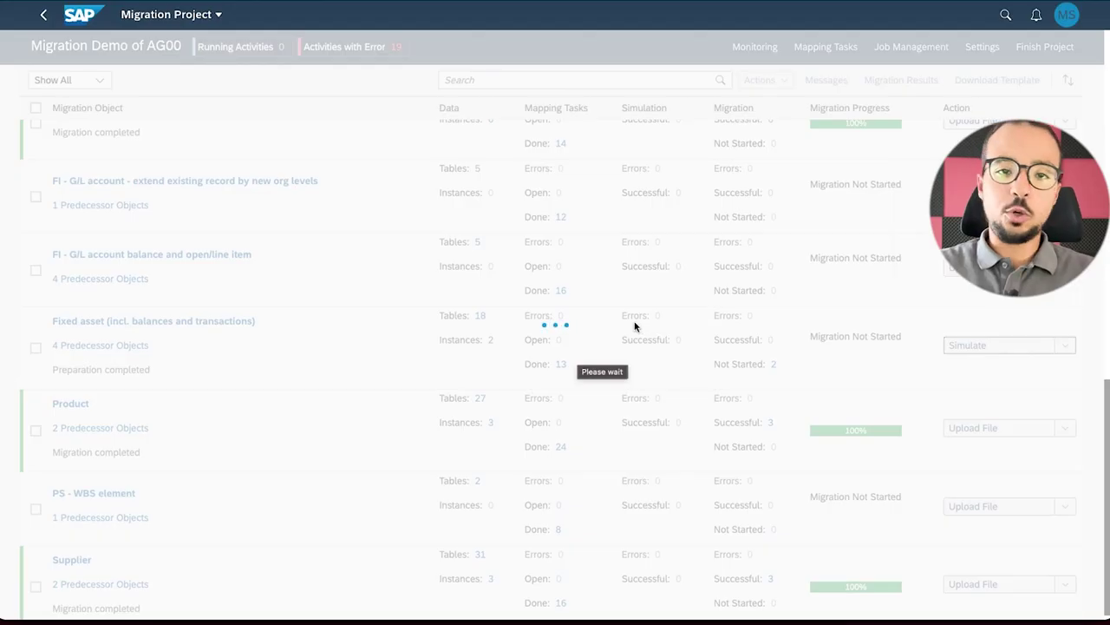
left_click(754, 47)
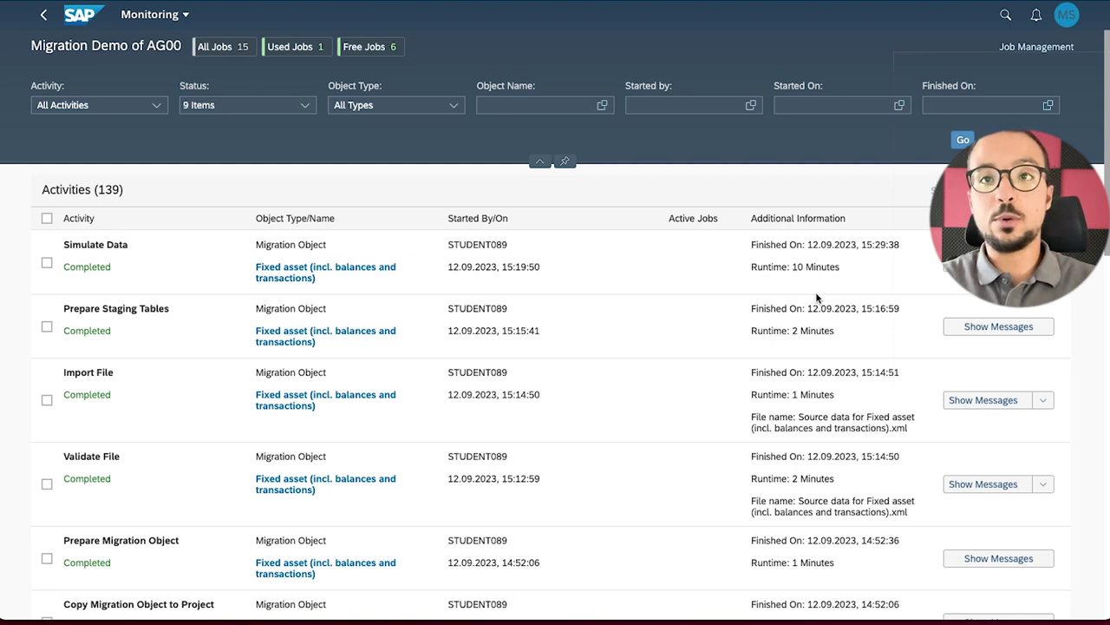
Migrate all instances of Fixed asset (incl. balances and transactions) from the project's object list, accepting that it is irreversible.
left_click(44, 15)
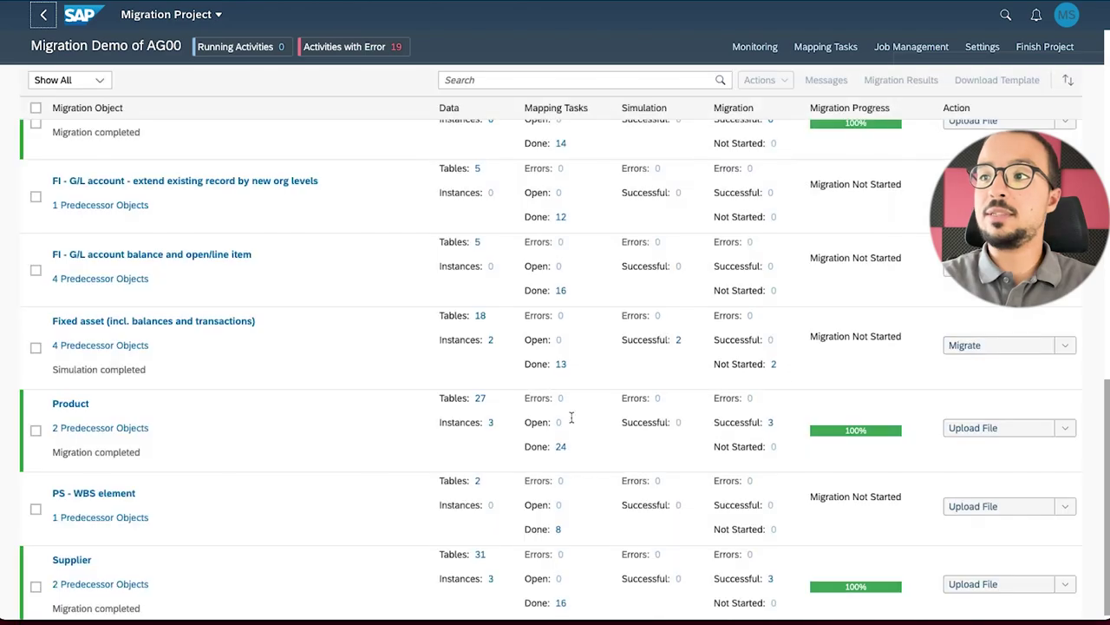
left_click(983, 343)
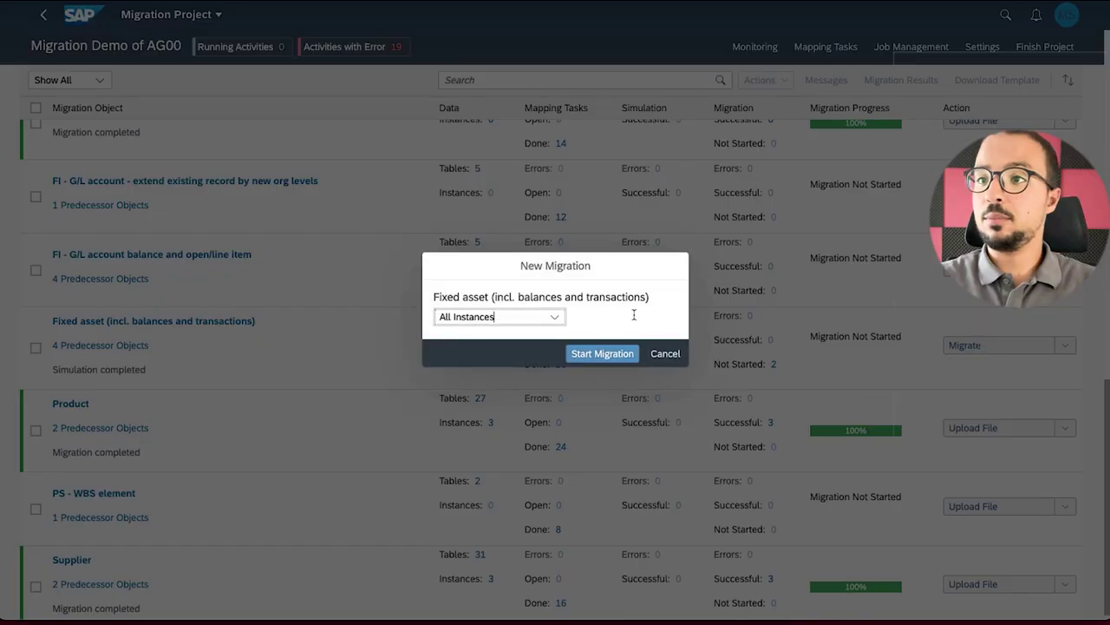
left_click(587, 353)
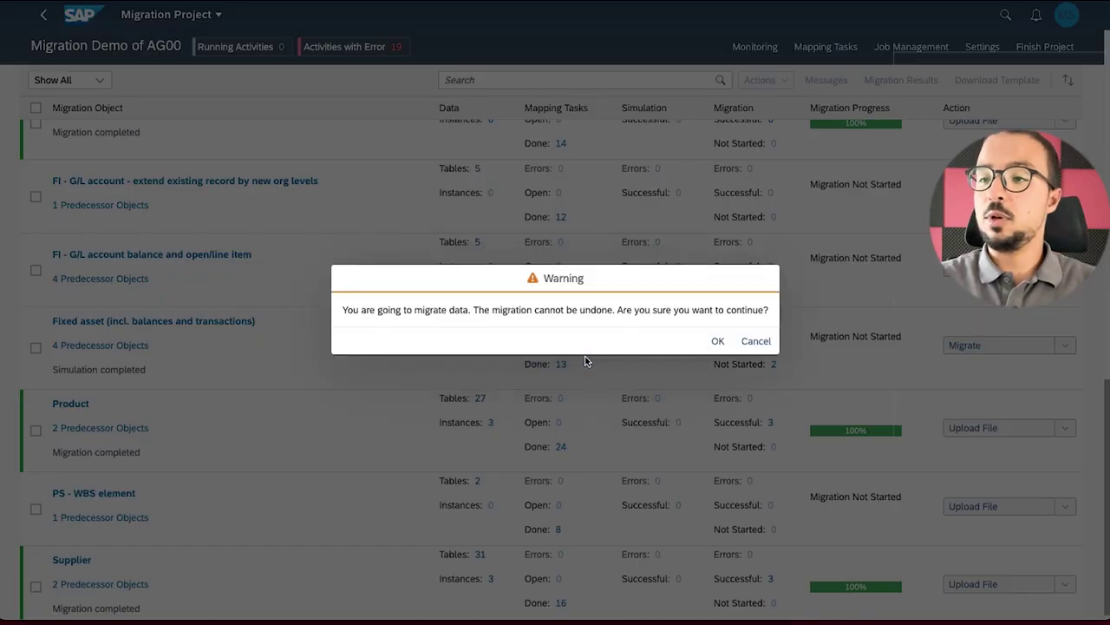
left_click(718, 341)
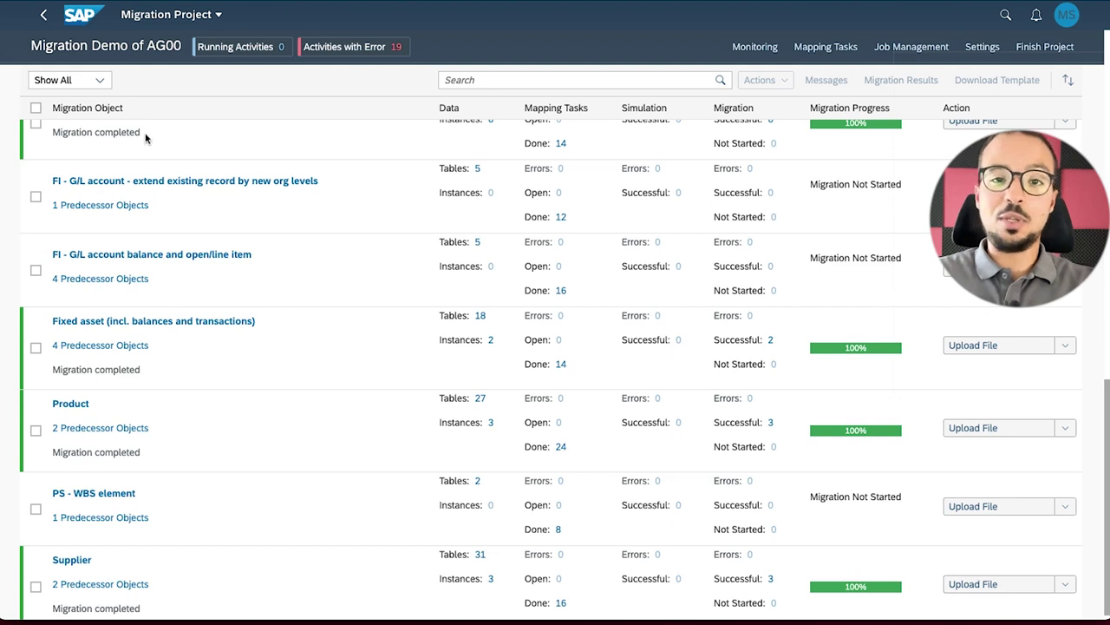
Open the Other AG migration project and examine its earlier Fixed asset activities and their statuses in Monitoring.
left_click(44, 14)
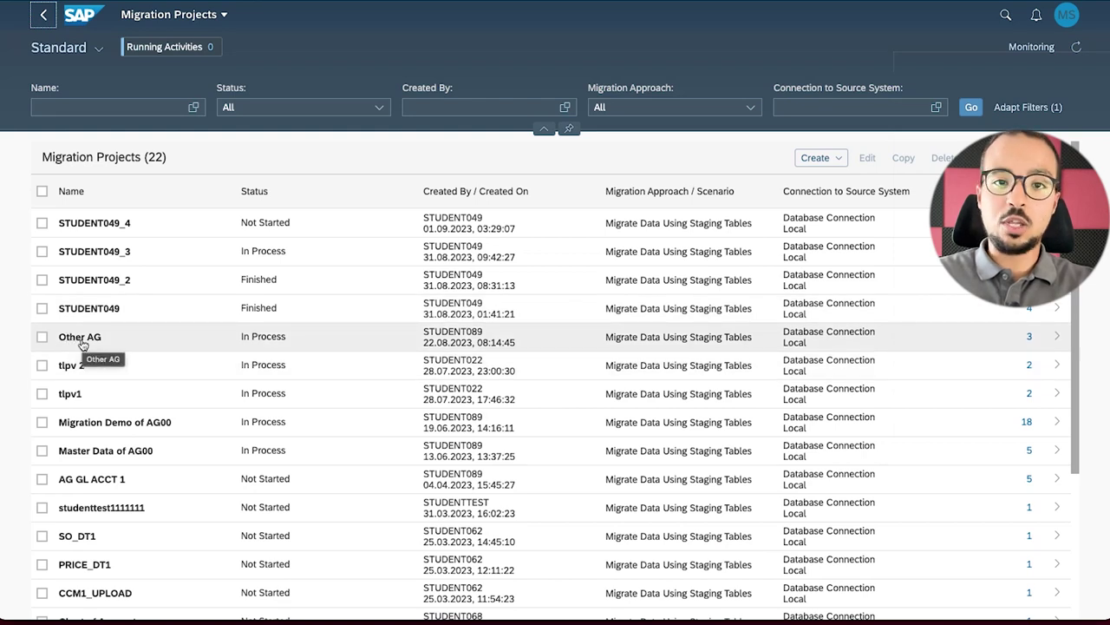
left_click(82, 343)
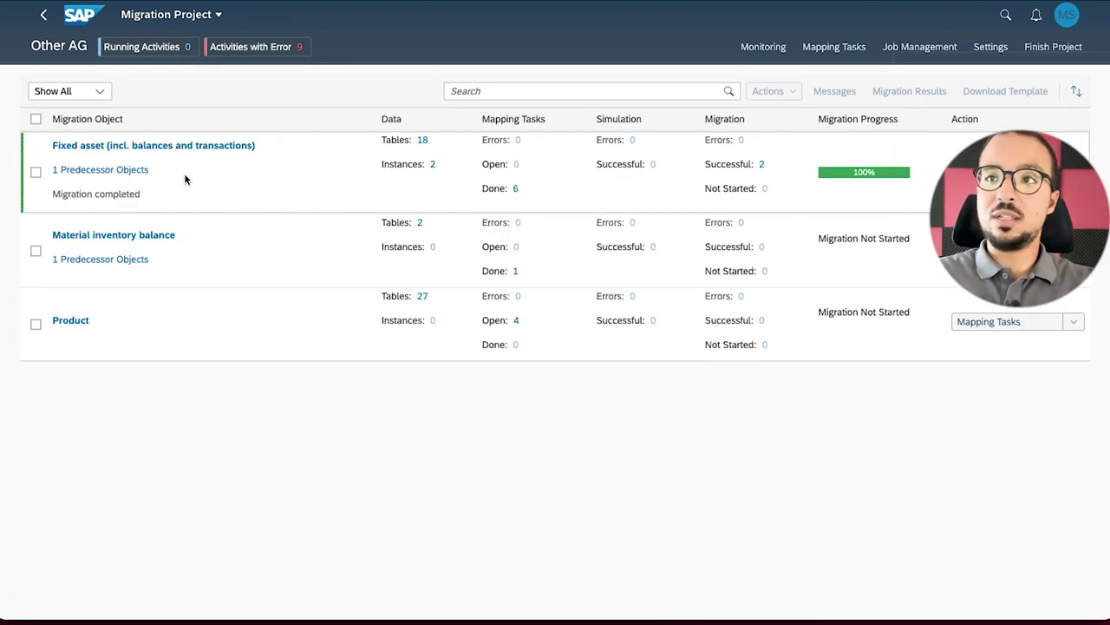
left_click(763, 48)
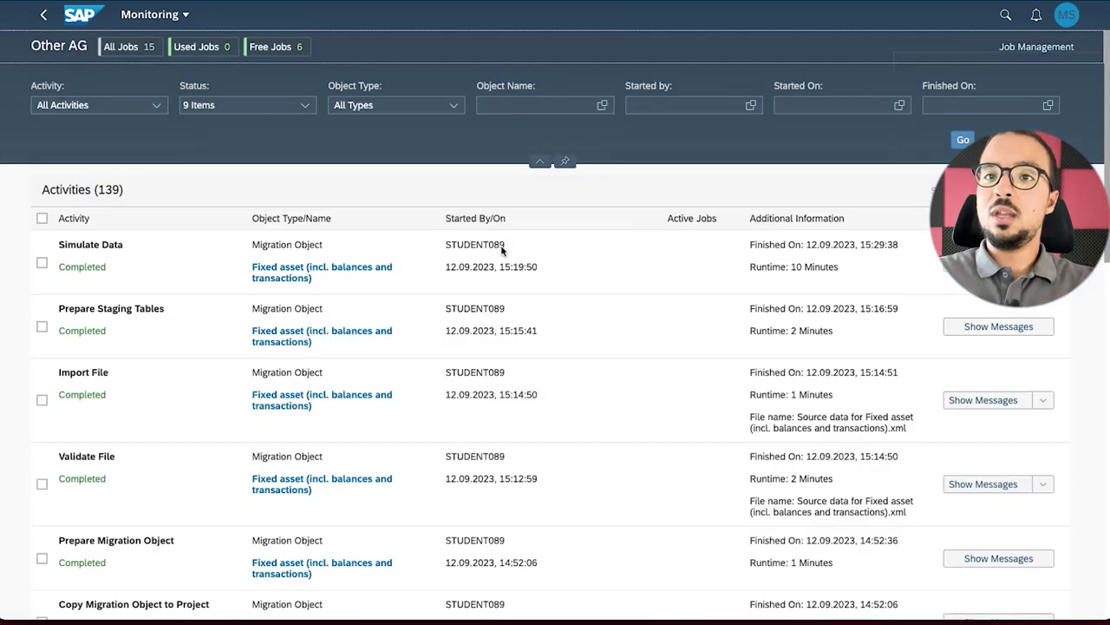
scroll(410, 351, "down", 5)
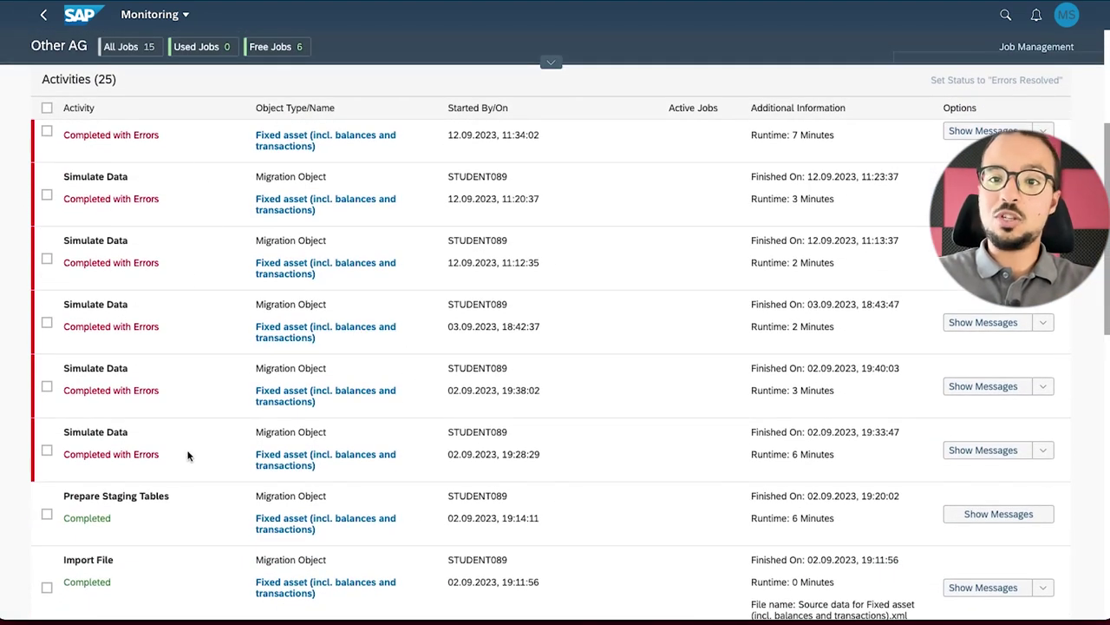
scroll(189, 444, "down", 5)
scroll(193, 442, "down", 1)
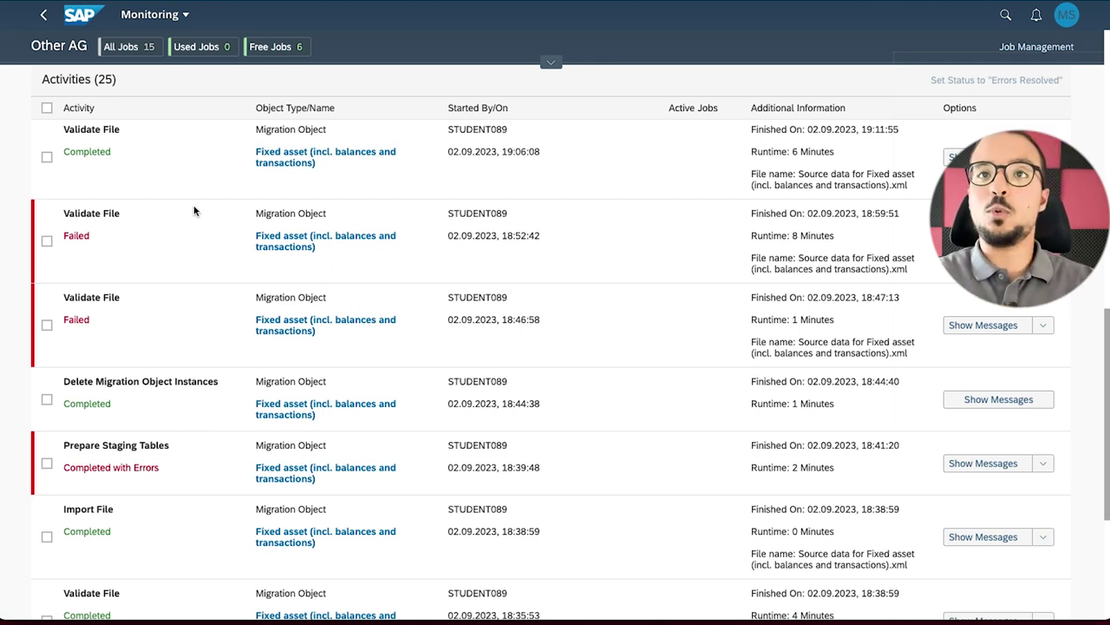
Return to the Migration Demo of AG00 project and review the success messages of the Fixed asset Migrate Data activity in Monitoring.
left_click(42, 15)
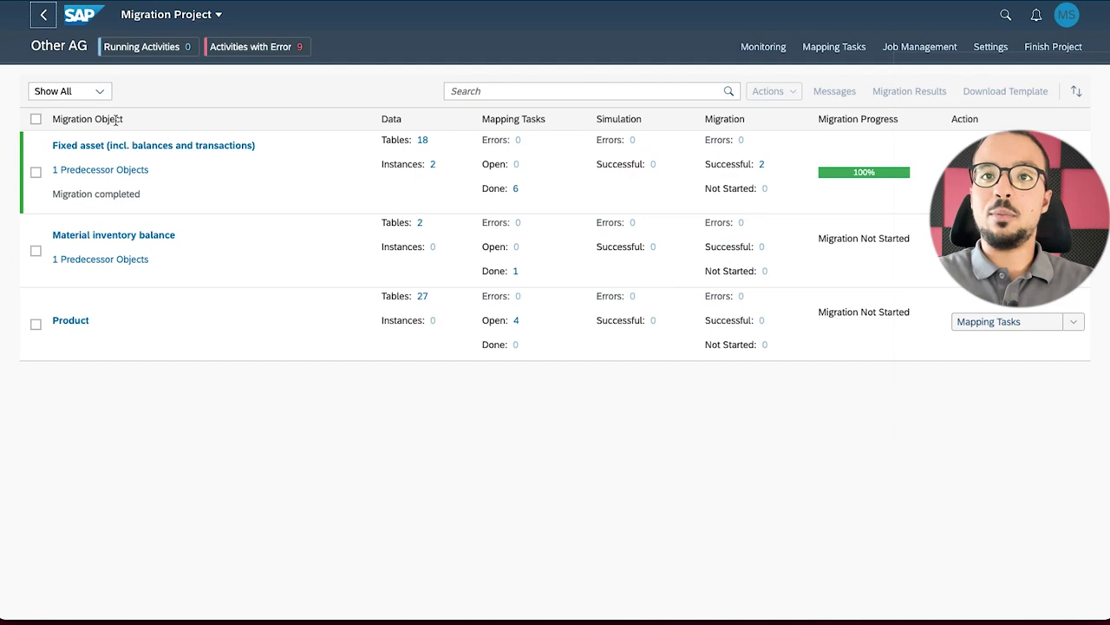
left_click(43, 17)
scroll(179, 382, "down", 2)
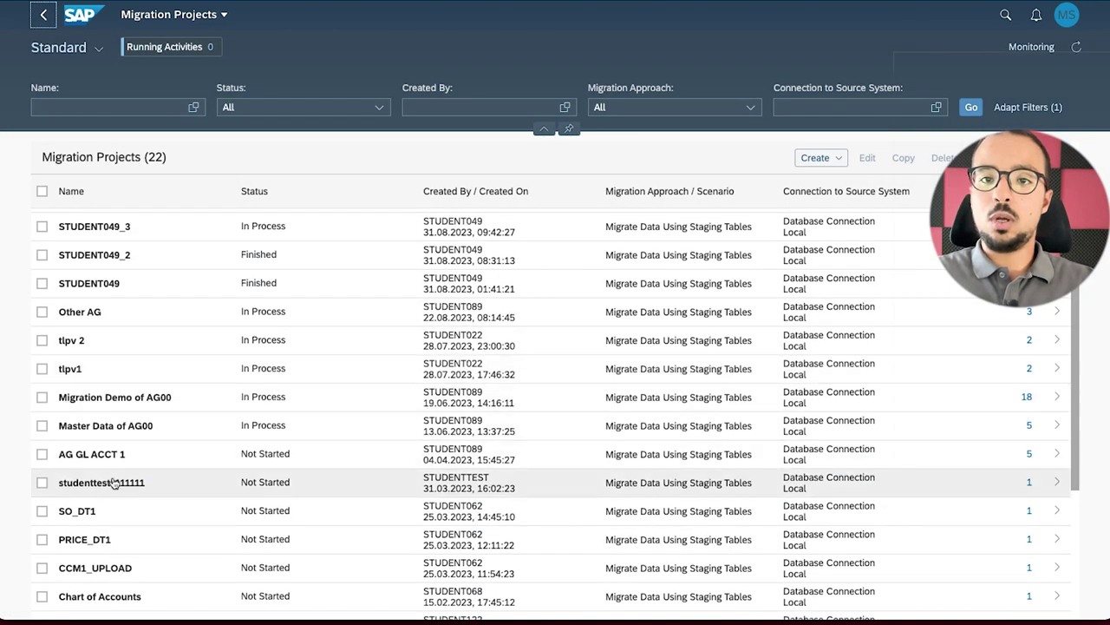
left_click(86, 398)
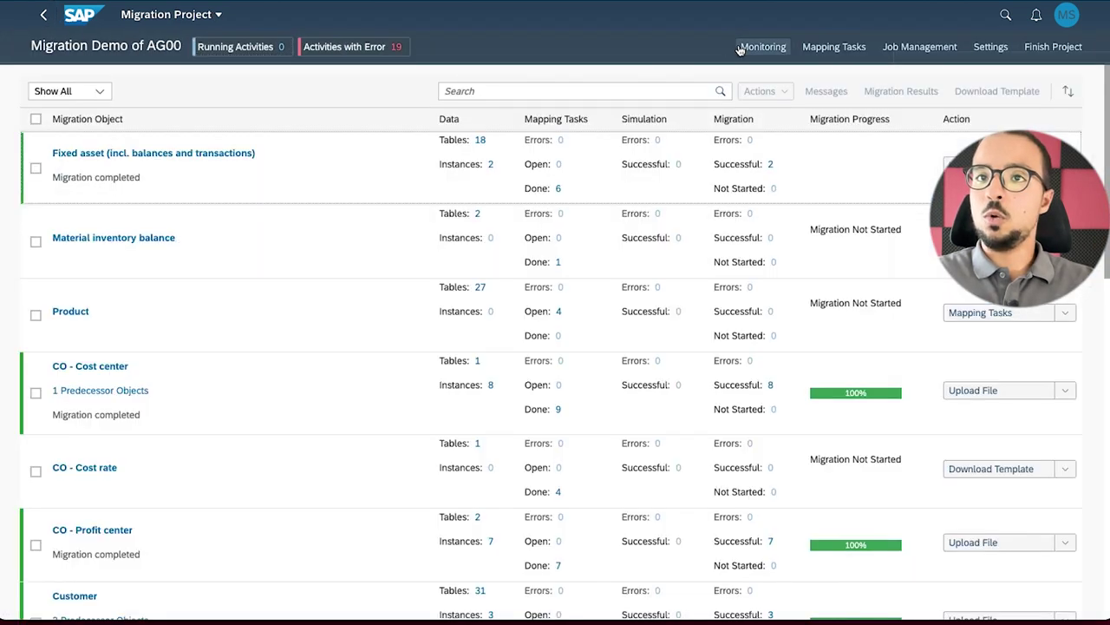
left_click(742, 48)
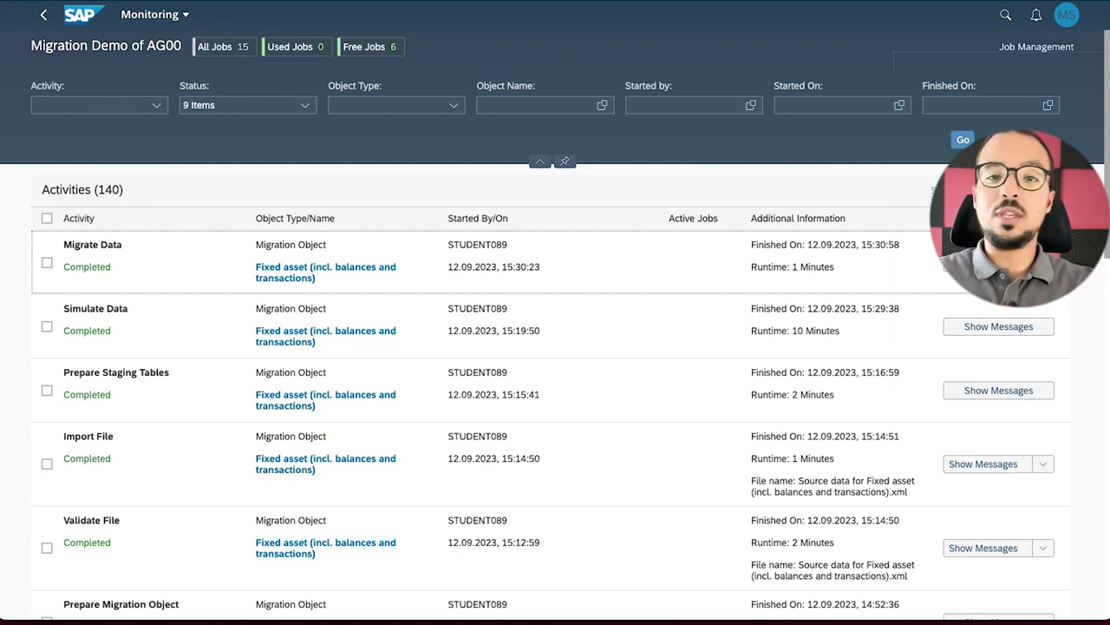
left_click(999, 263)
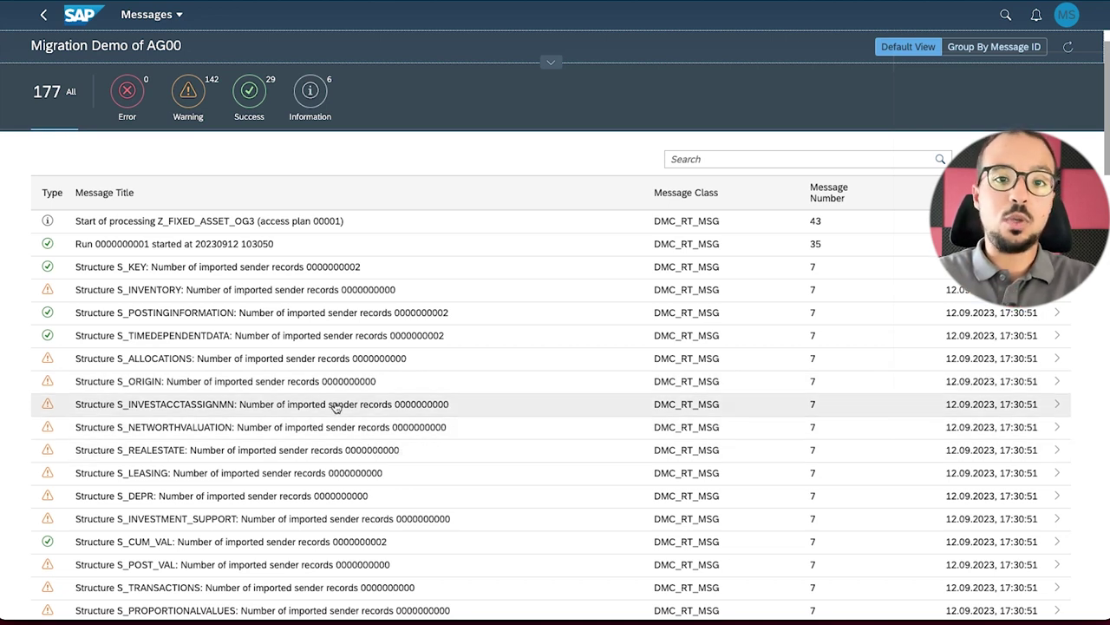
left_click(246, 96)
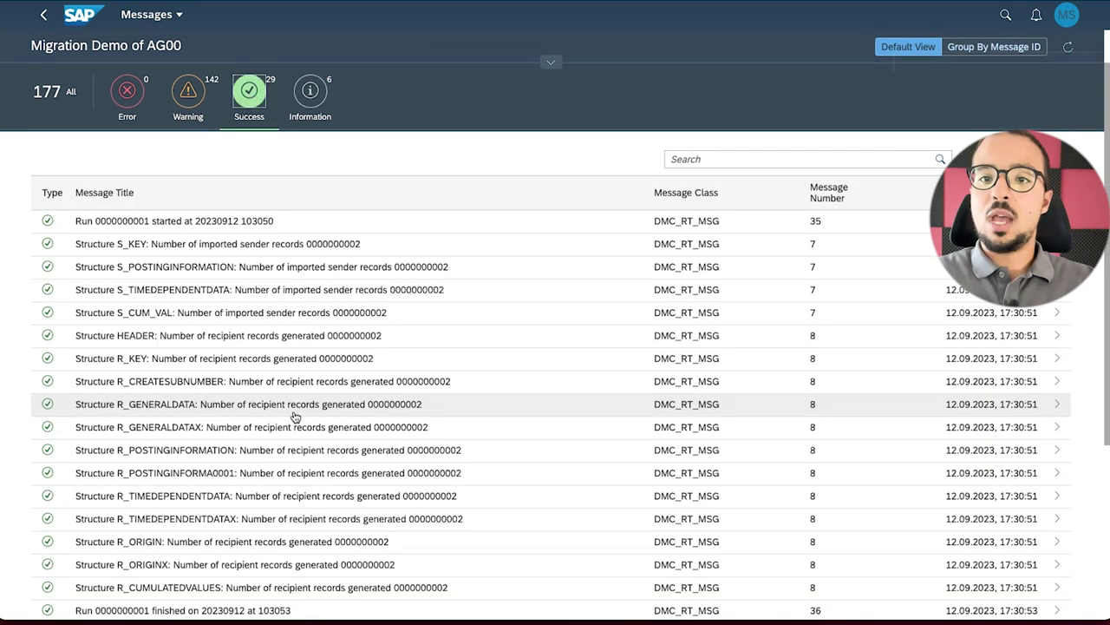
scroll(292, 415, "down", 5)
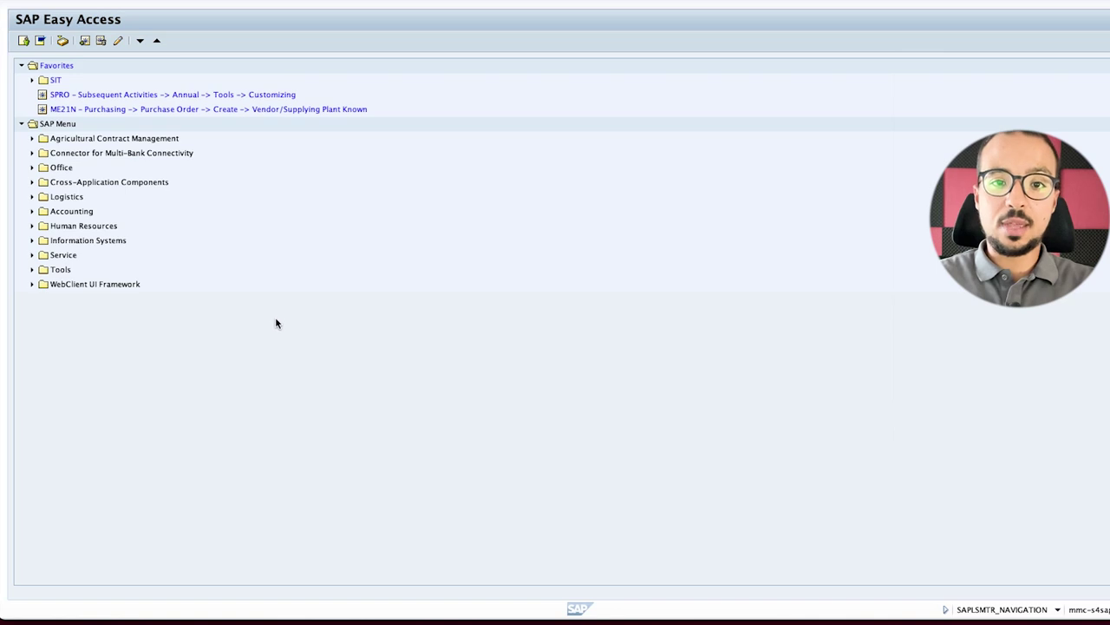
In SAP Easy Access, run transaction AS03 and display the master data of asset 10000001 in company code AG00.
type("as03")
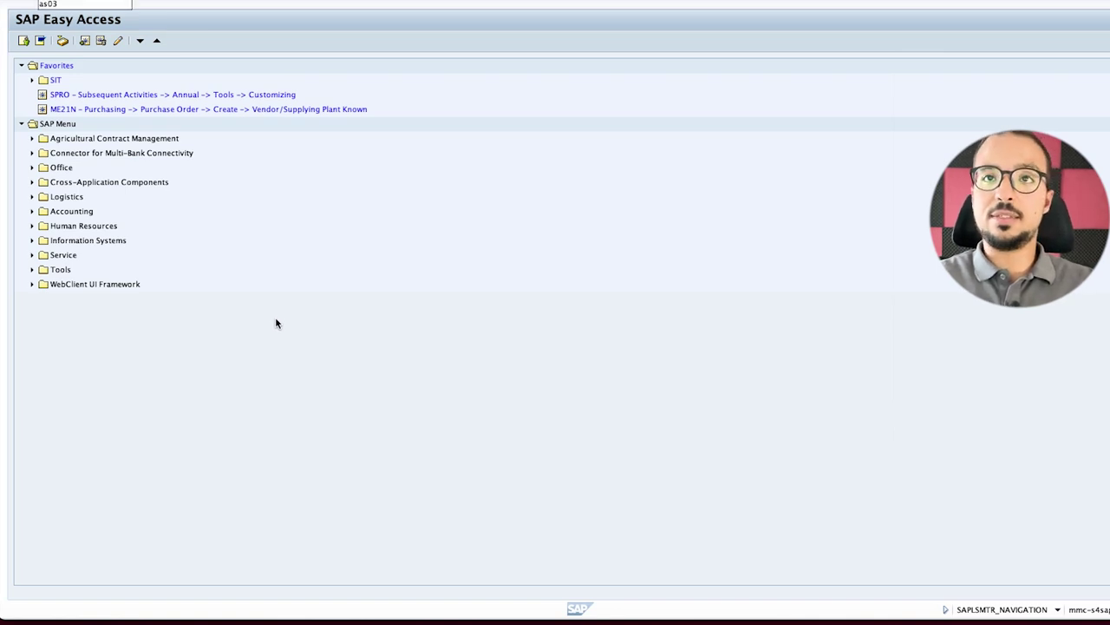
key("Return")
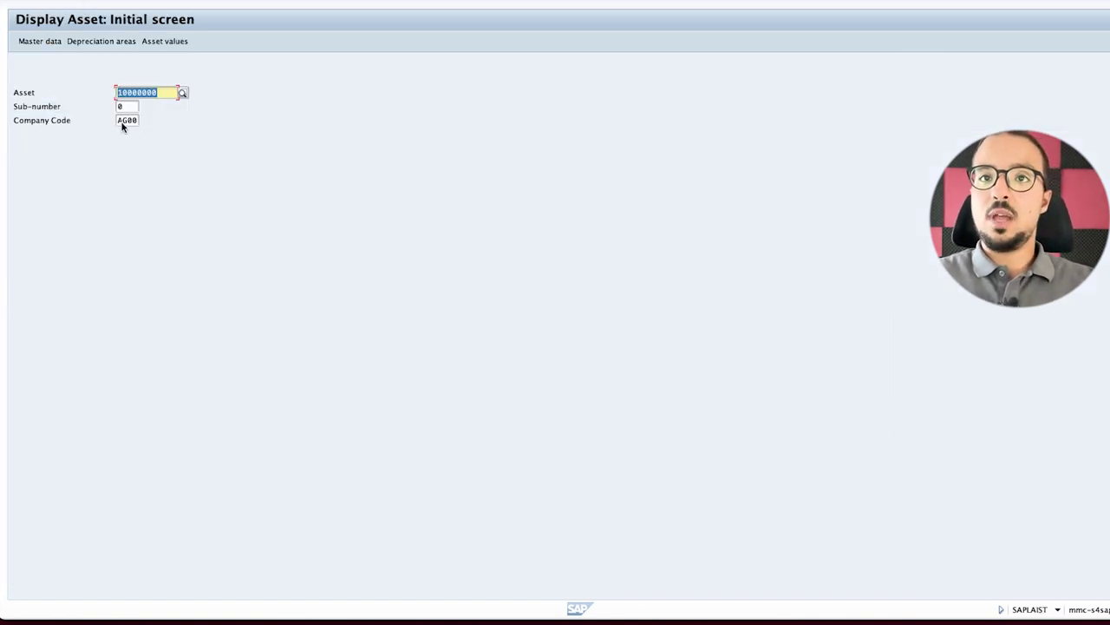
left_click(163, 92)
key("BackSpace")
type("1")
key("Return")
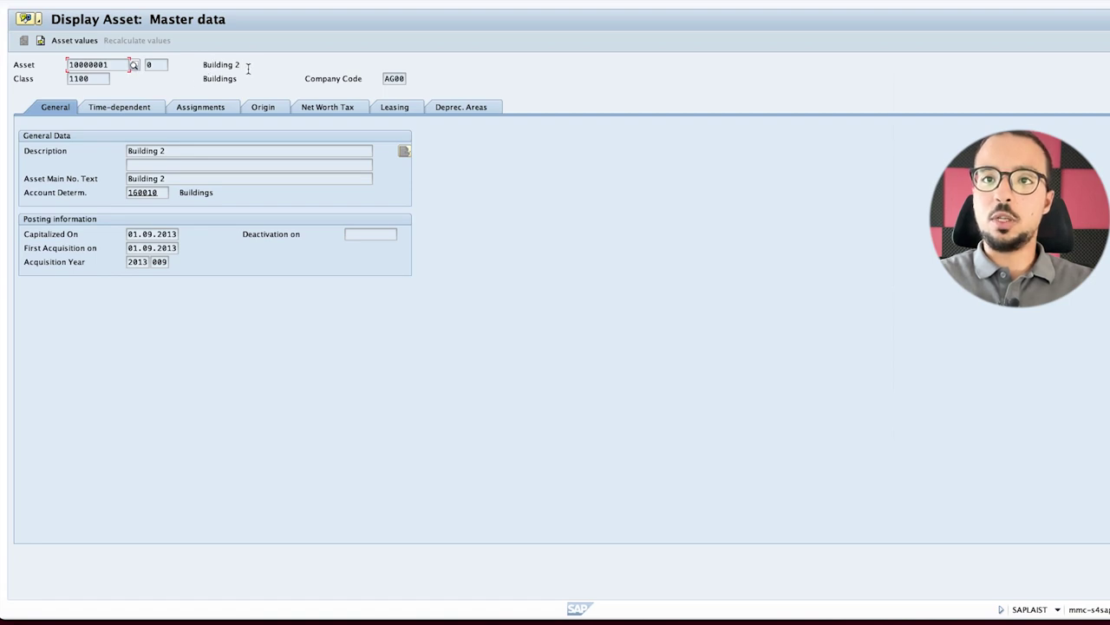
Examine the asset's capitalization date and its time-dependent cost center, profit center and segment.
left_click(130, 234)
left_click_drag(129, 234, 183, 236)
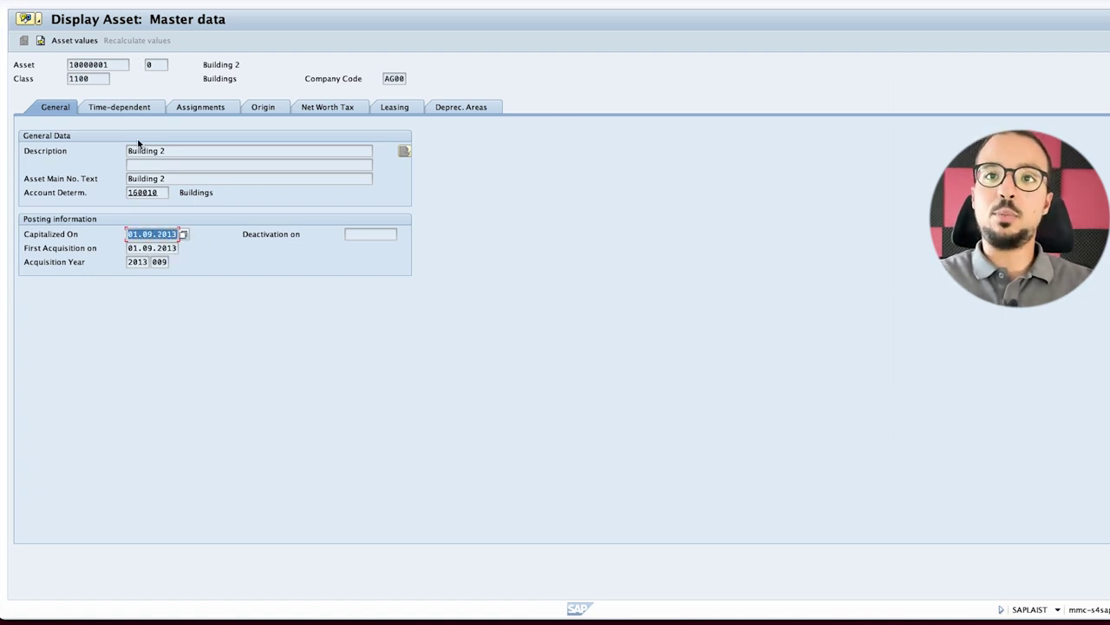
left_click(126, 108)
left_click_drag(172, 165, 124, 163)
mouse_move(164, 275)
left_mouse_down()
mouse_move(136, 275)
mouse_move(136, 293)
mouse_move(158, 290)
left_mouse_up()
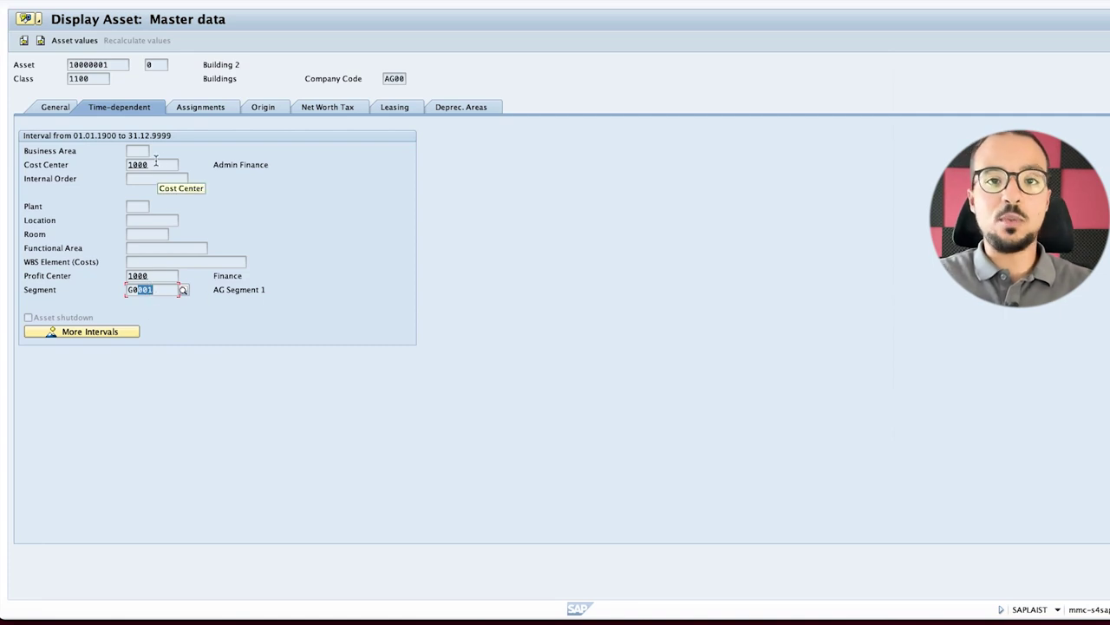
Examine the asset's assignments, origin data and depreciation areas with their keys, useful lives and start dates.
left_click(211, 107)
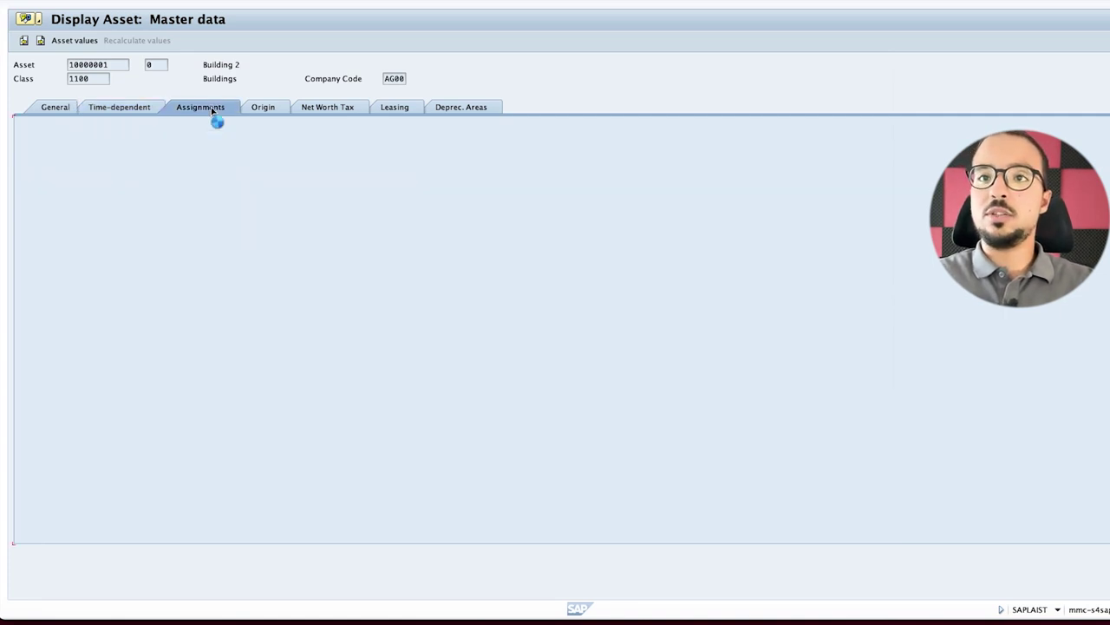
left_click(253, 106)
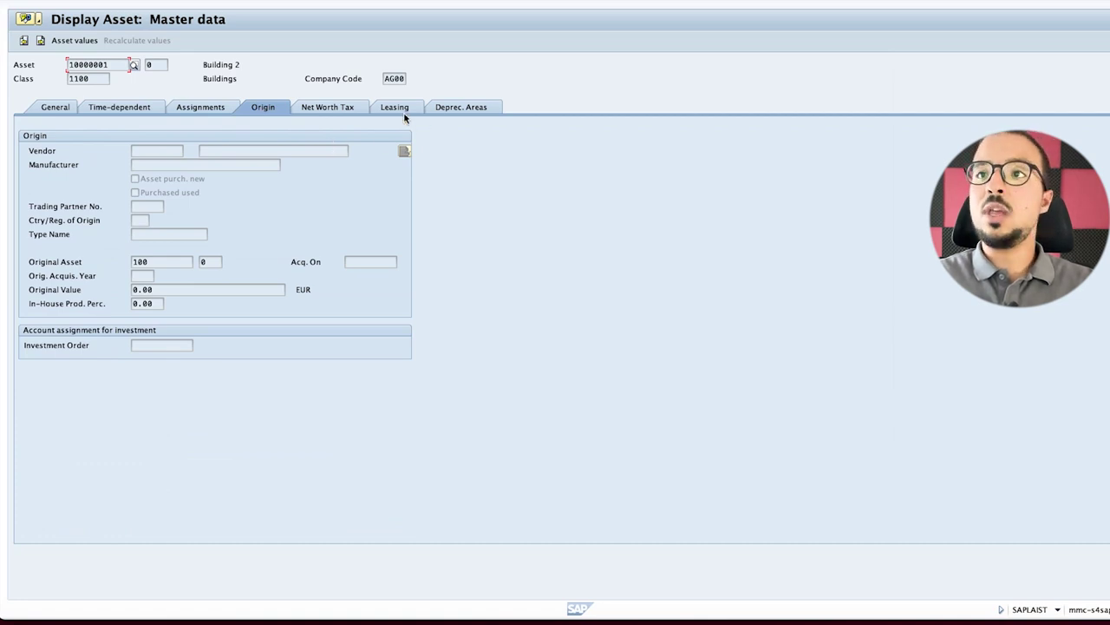
left_click(459, 109)
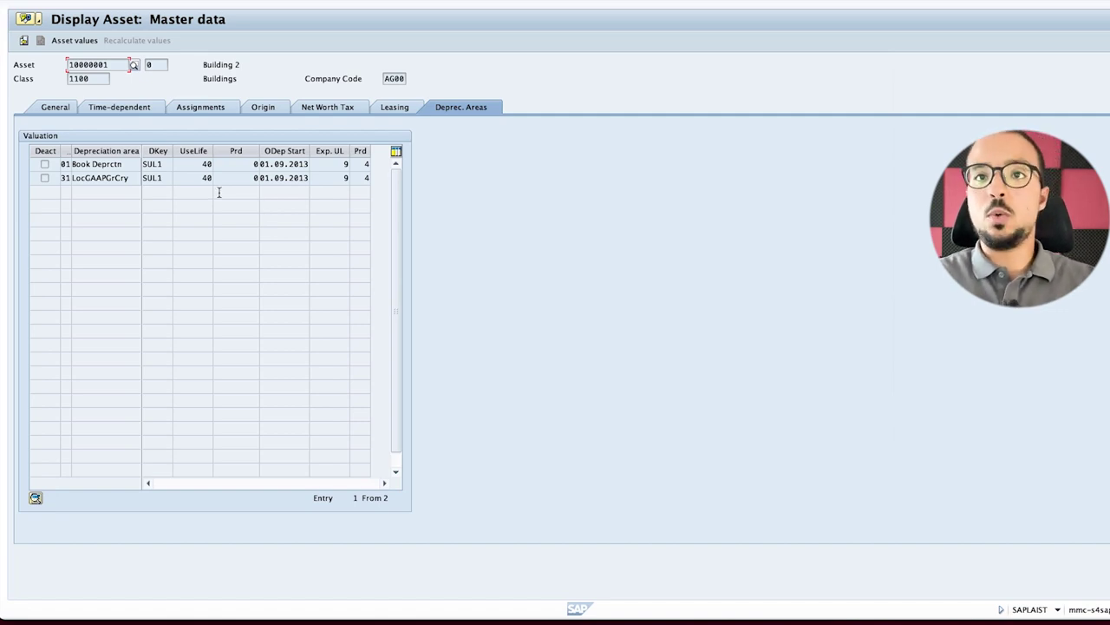
Examine the Book Depreciation area's useful life, ordinary depreciation start date, and expired useful life in years and periods.
left_click_drag(198, 165, 222, 165)
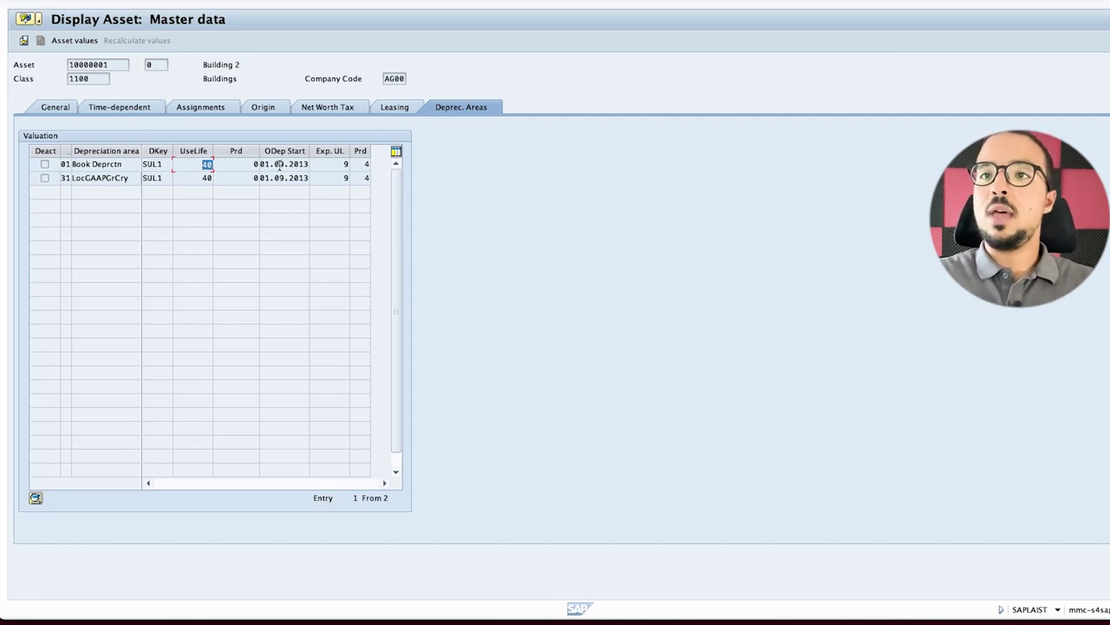
left_click(261, 165)
left_click_drag(261, 165, 316, 165)
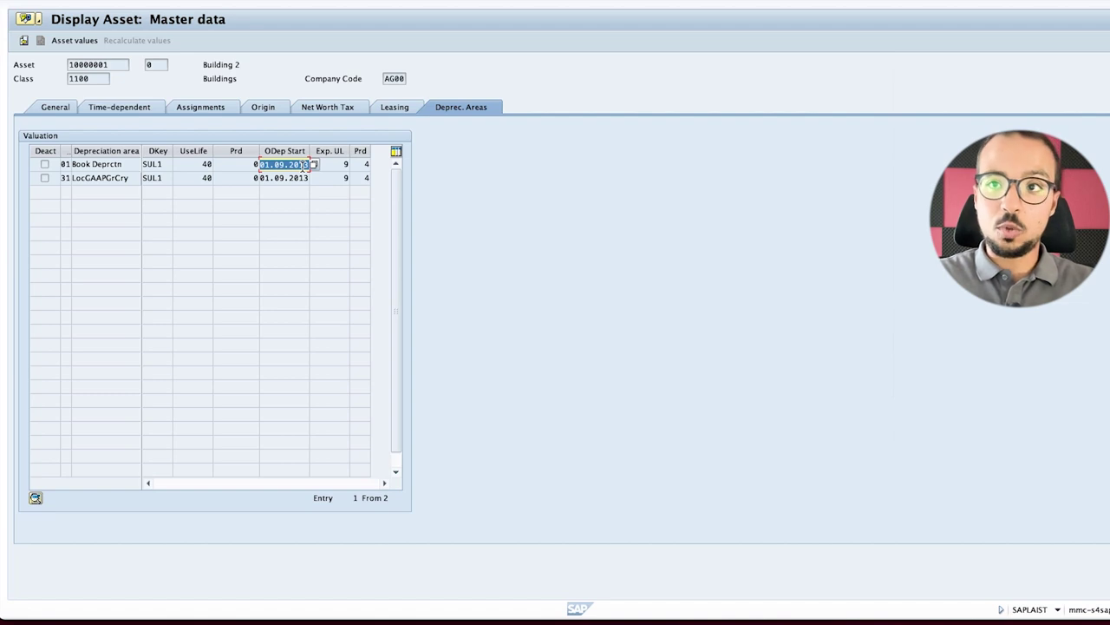
left_click(343, 165)
scroll(345, 166, "down", 1)
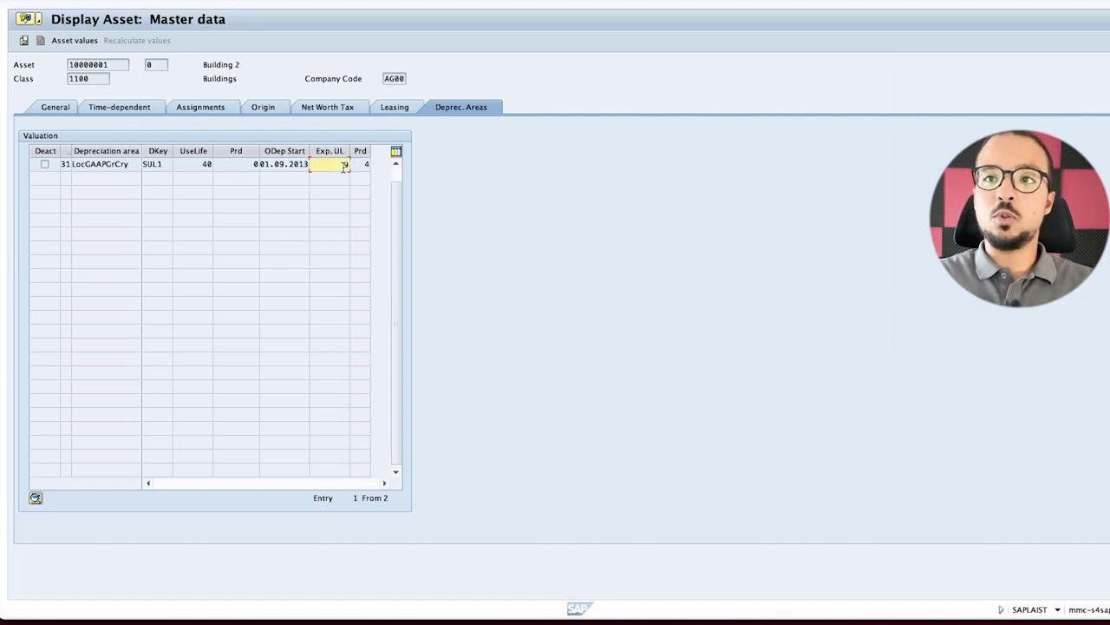
left_click(366, 163)
scroll(338, 188, "up", 1)
scroll(334, 195, "down", 1)
scroll(289, 198, "up", 1)
Display the asset values and examine the 2023 planned APC and ordinary depreciation, plus the posted values with depreciation by period.
left_click(88, 40)
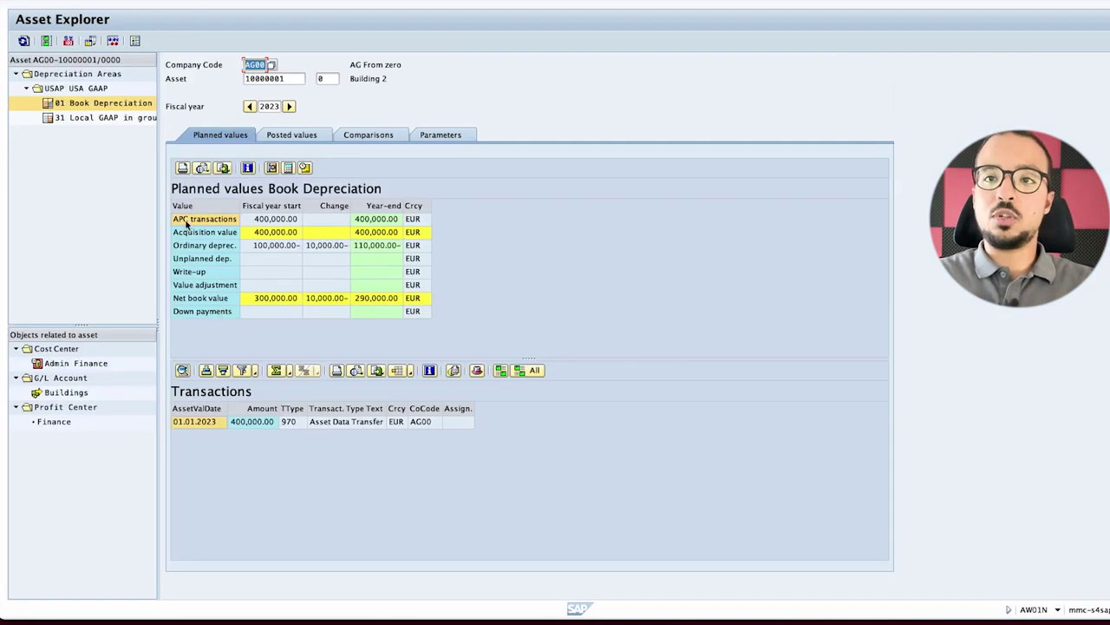
left_click(259, 220)
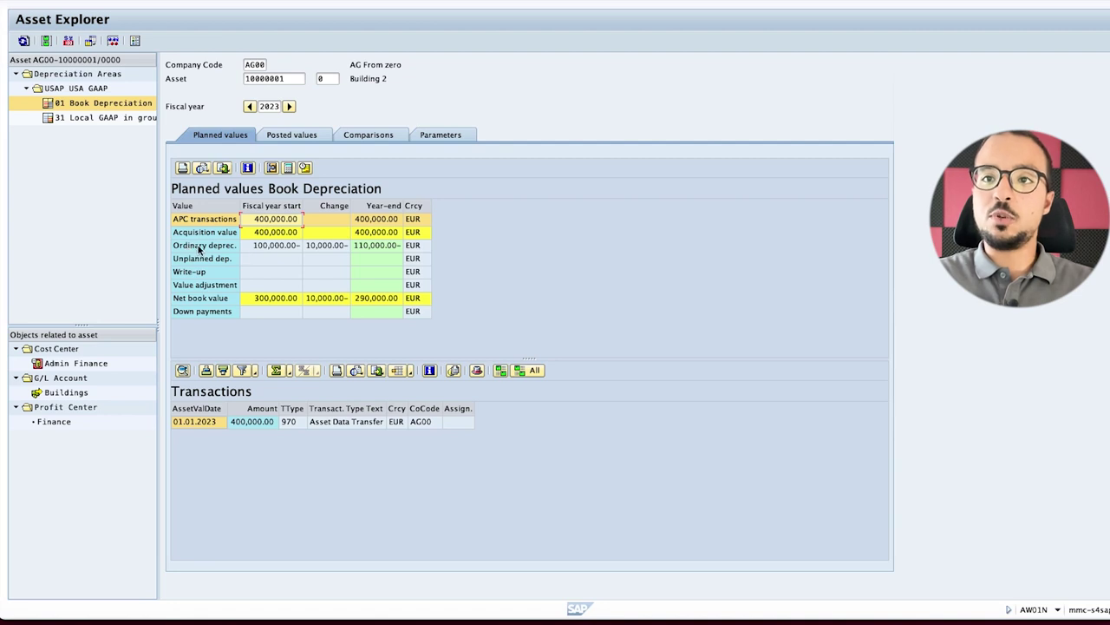
left_click(267, 247)
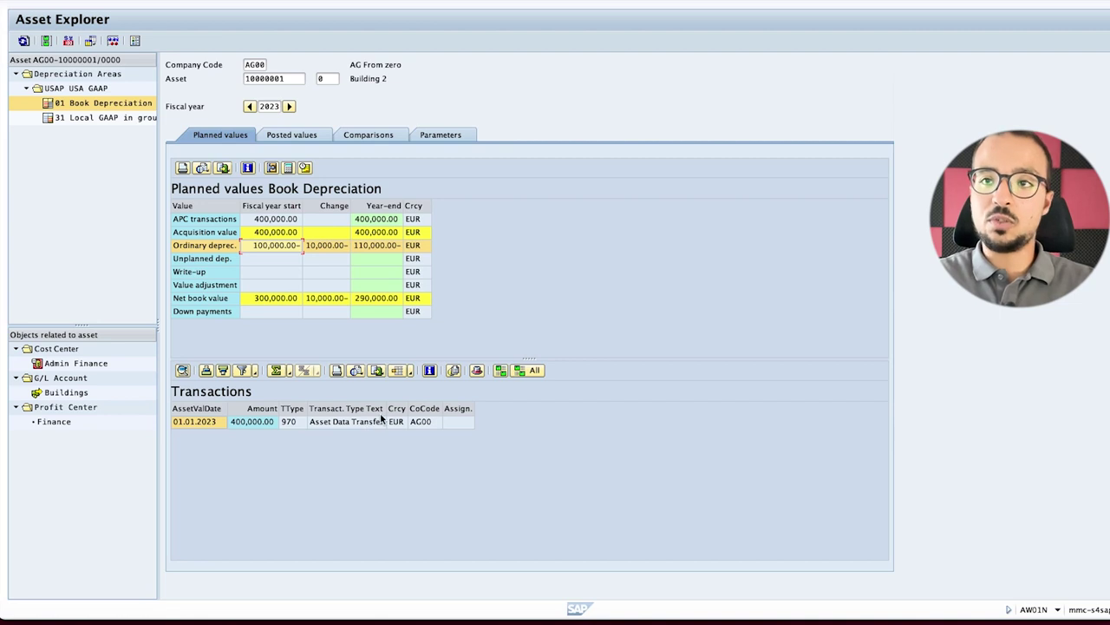
left_click(288, 137)
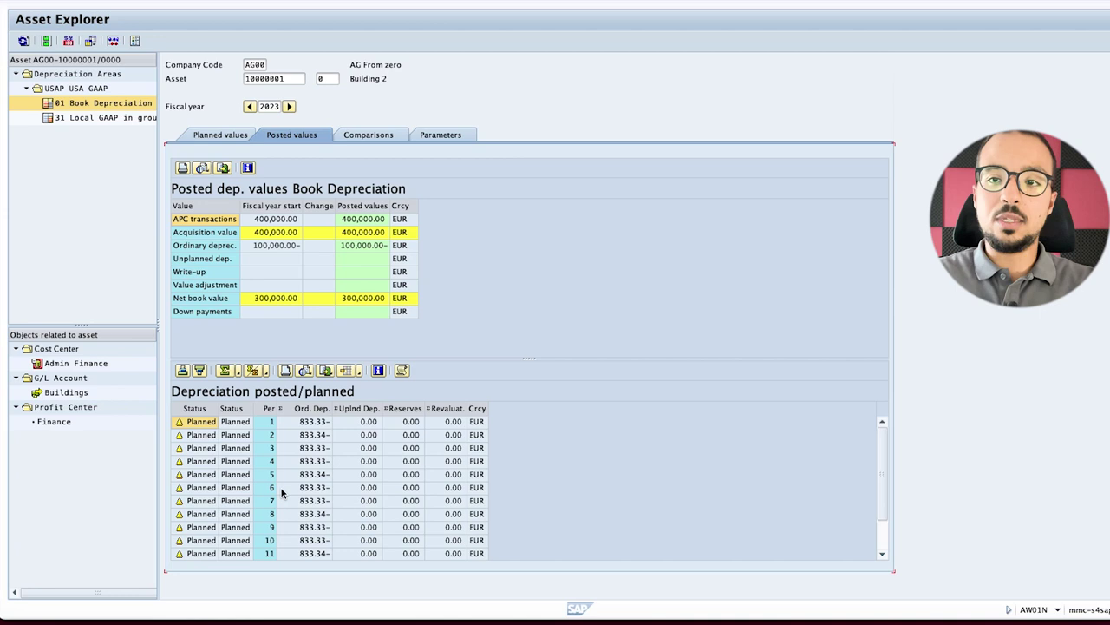
left_click(289, 513)
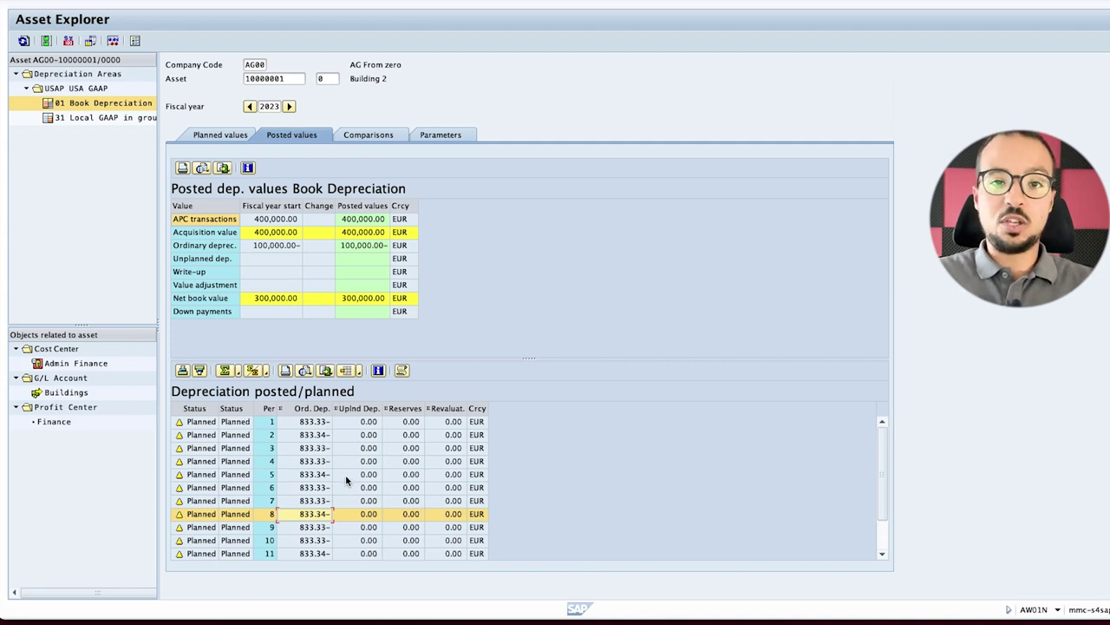
From the planned values, display the Asset Data Transfer transaction's accounting document and examine its Buildings and FA LDT Initial line items.
left_click(221, 135)
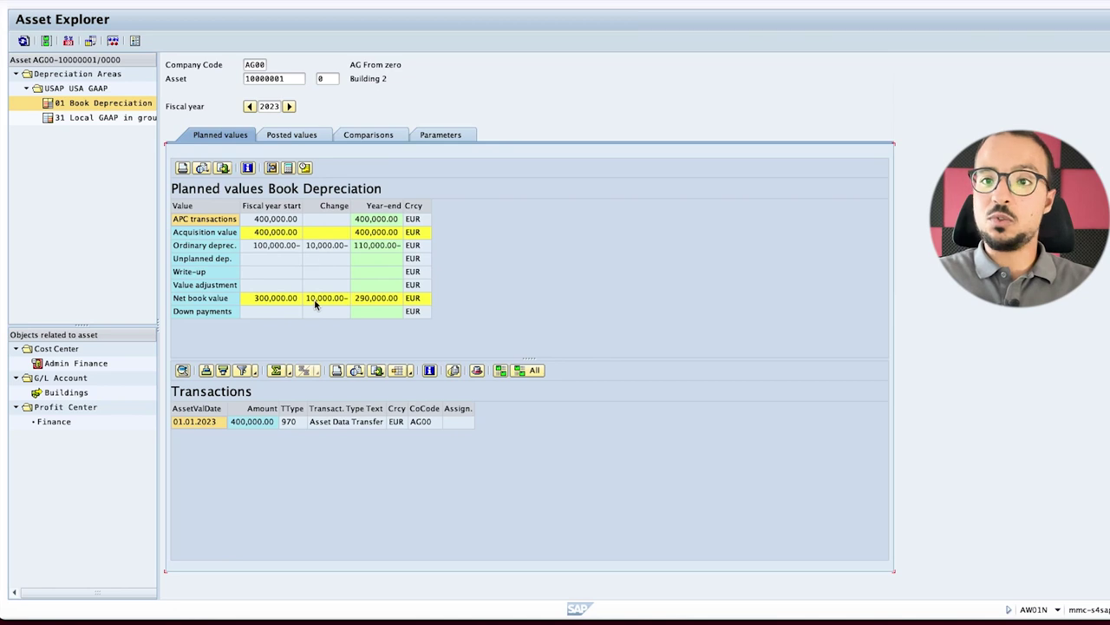
double_click(196, 420)
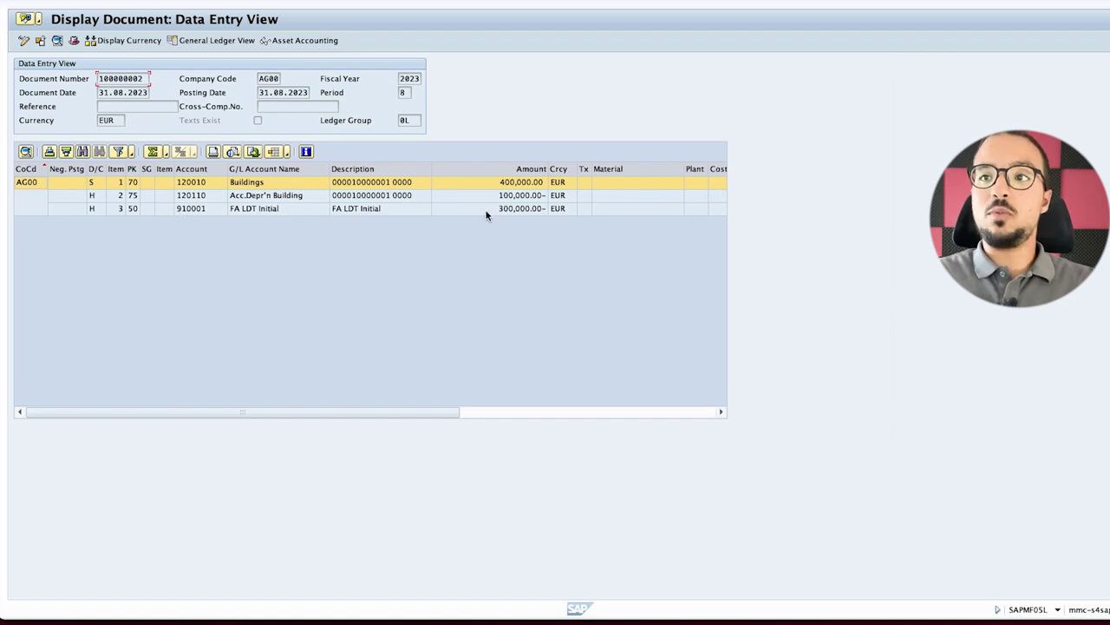
left_click(214, 183)
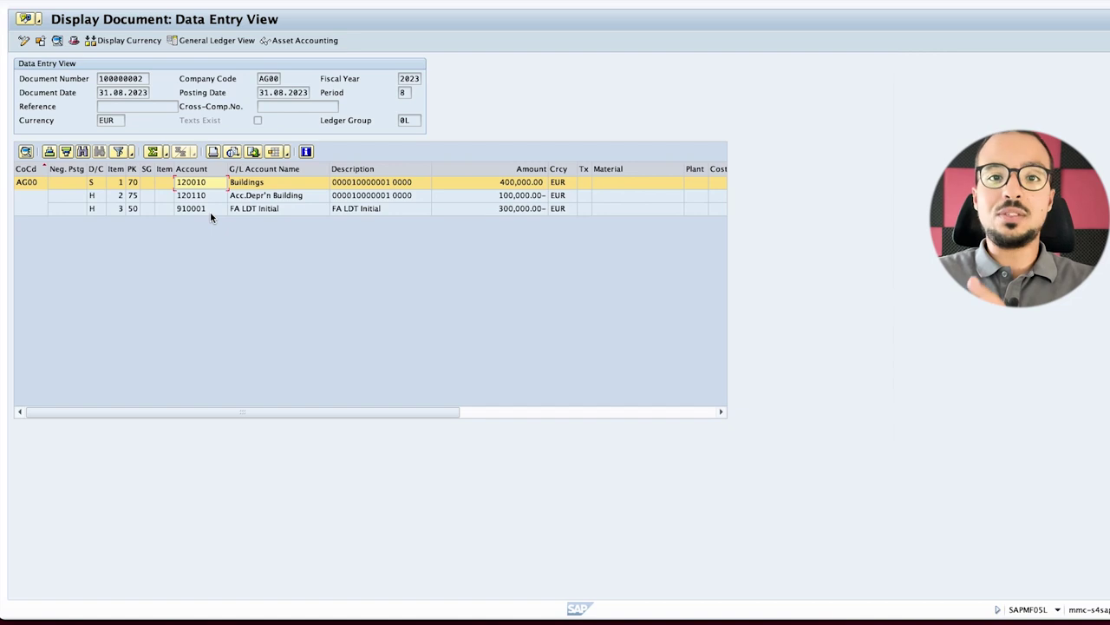
left_click(183, 208)
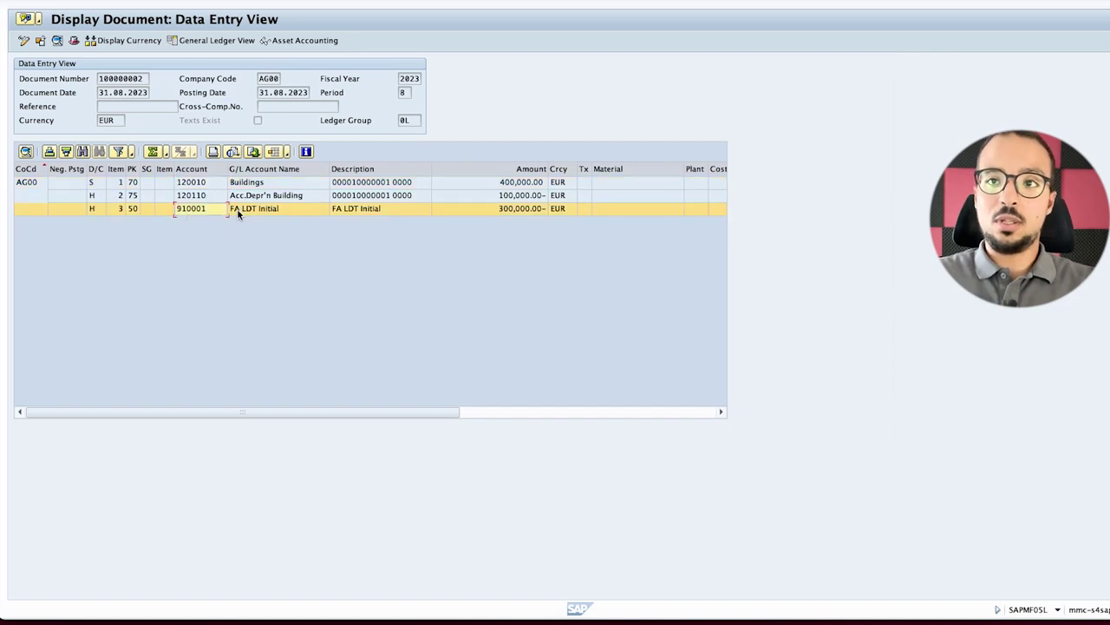